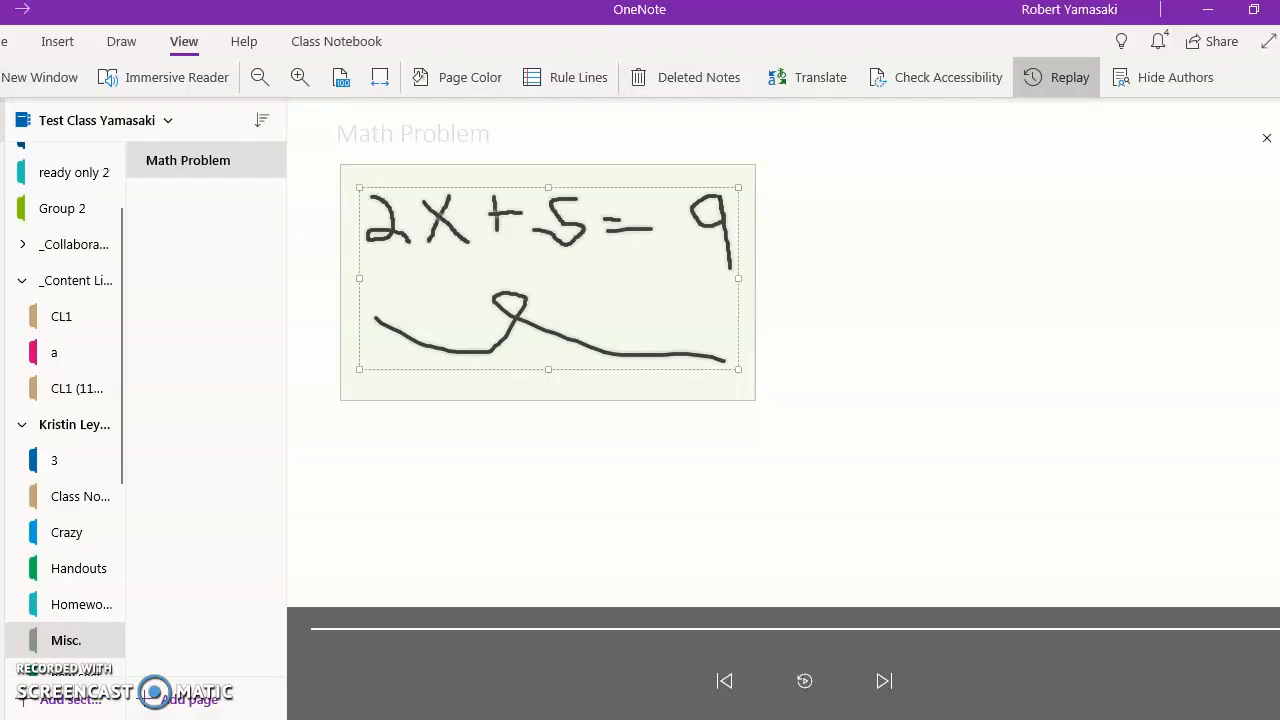
Bring the Office 365 home window forward after a brief look at Whiteboard, and maximize it.
left_click(865, 719)
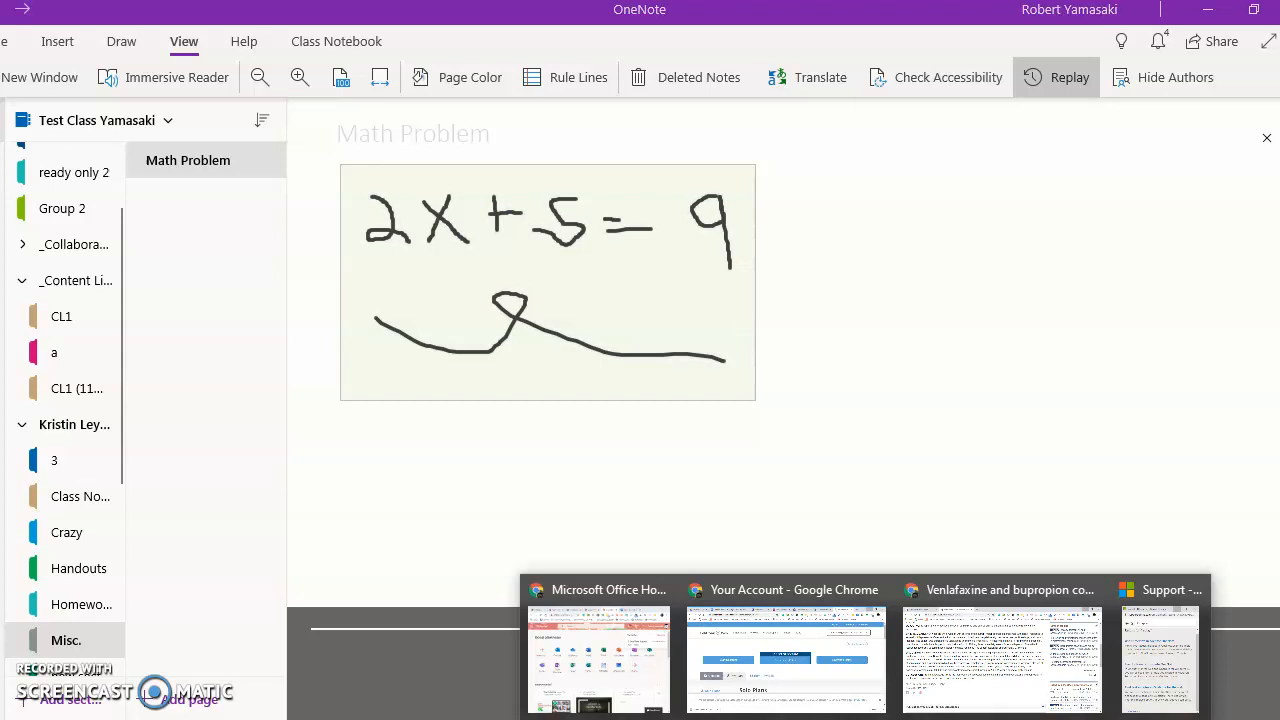
key("alt+Tab")
key("alt+Tab")
key("alt+Tab")
key("alt+Tab")
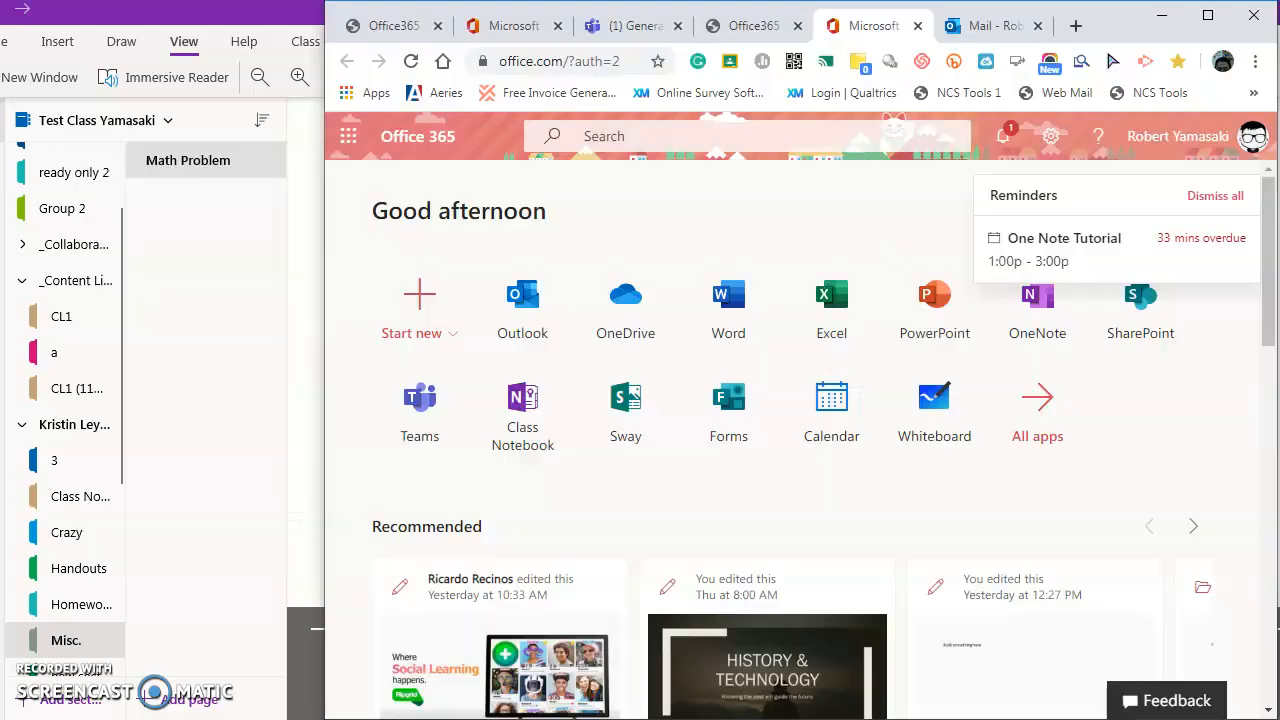
key("alt+Tab")
key("alt+Tab")
key("alt+Tab")
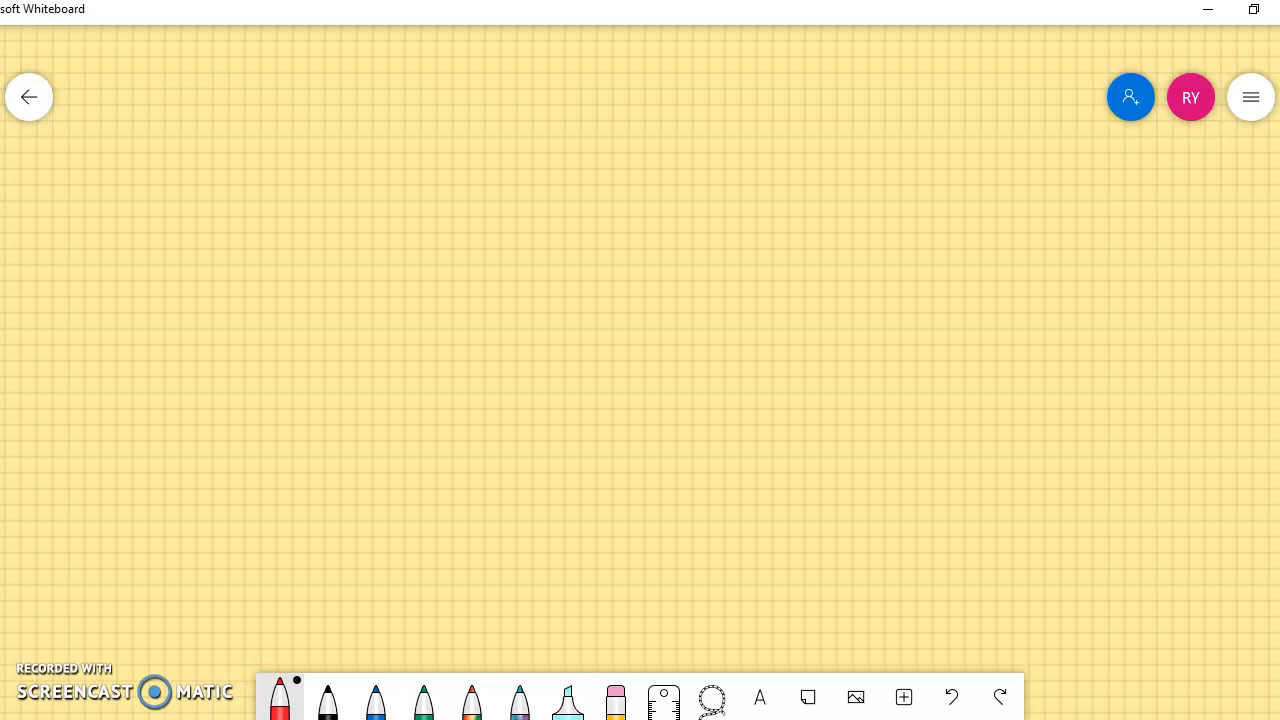
key("alt+Tab")
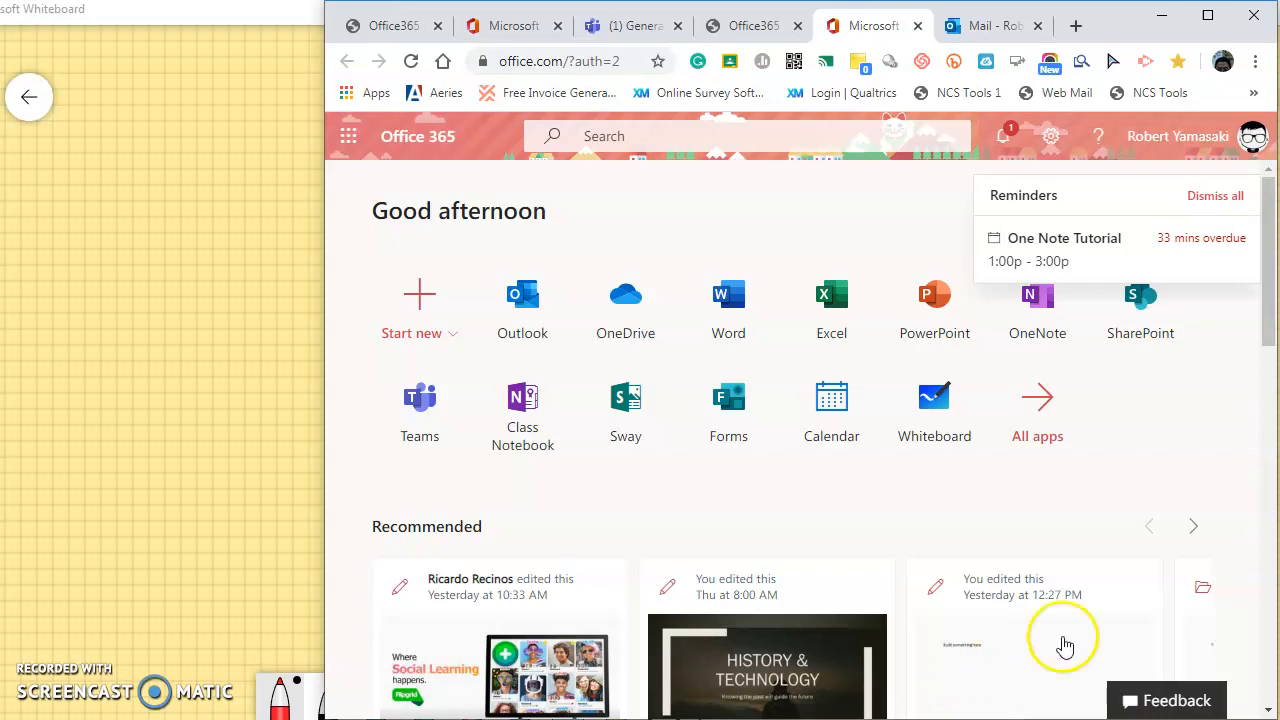
left_click(1208, 20)
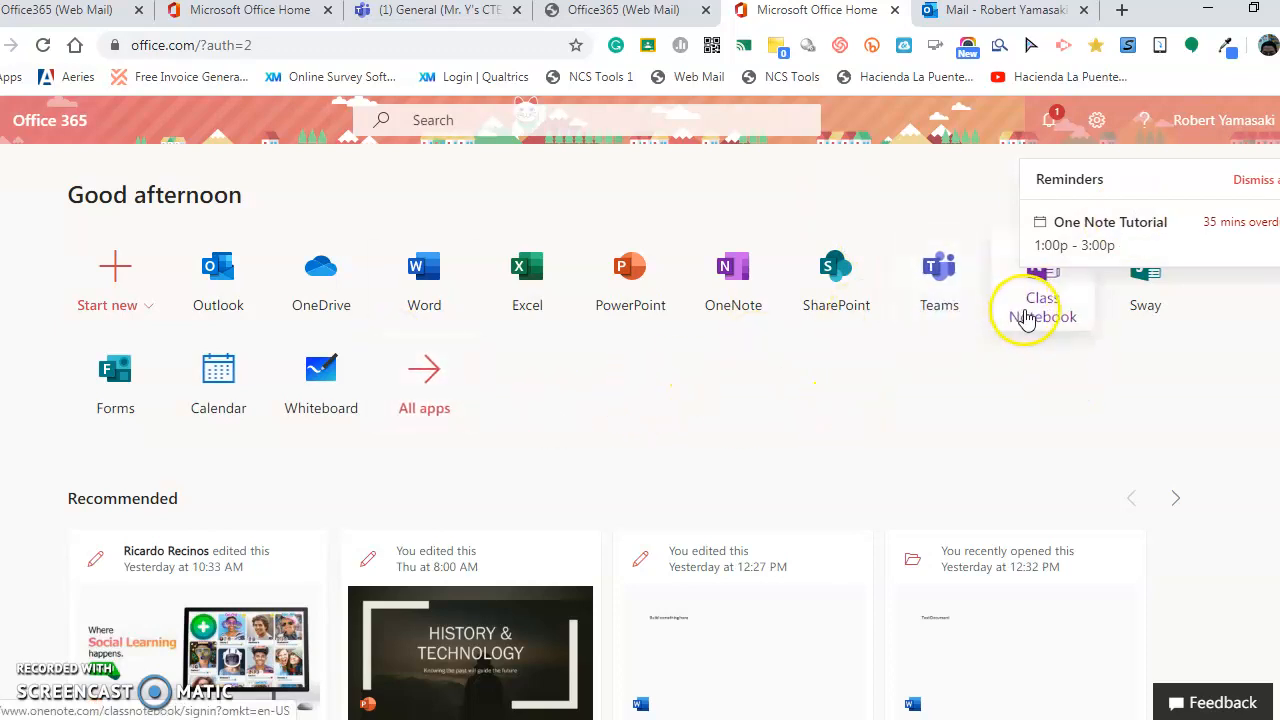
Start a new class notebook and submit a first class name containing an apostrophe and period.
left_click(1052, 320)
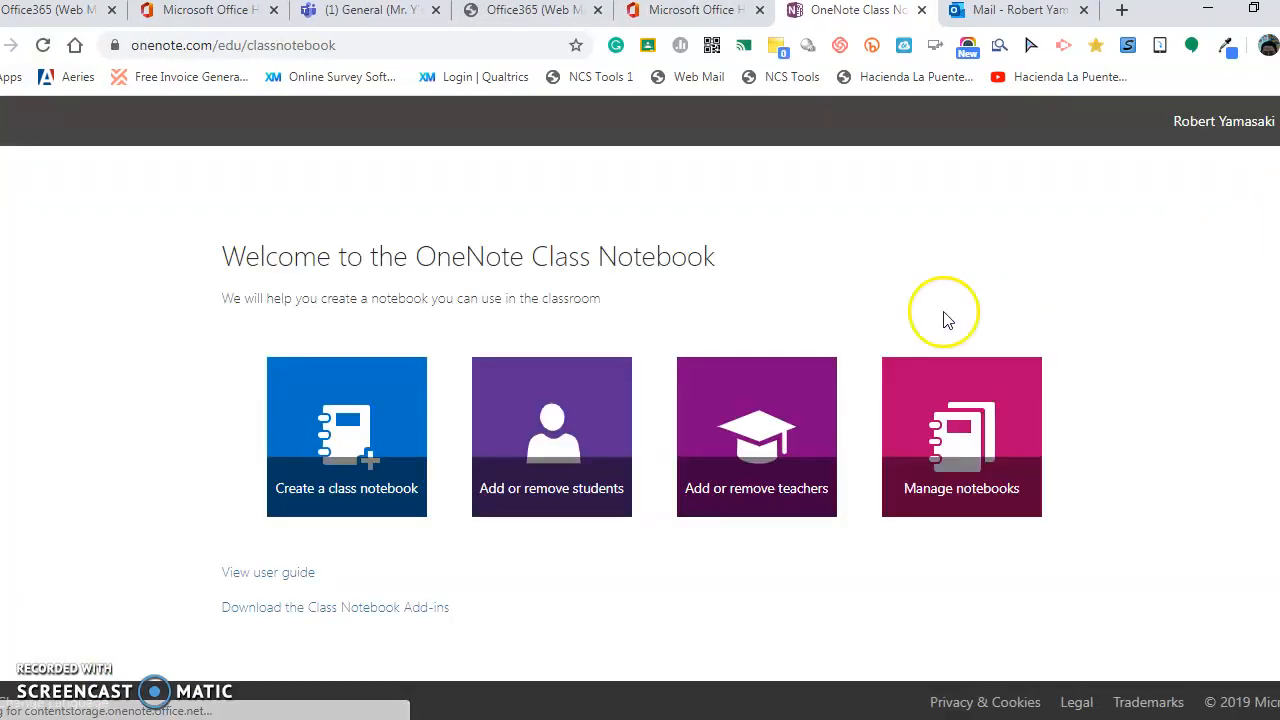
left_click(367, 424)
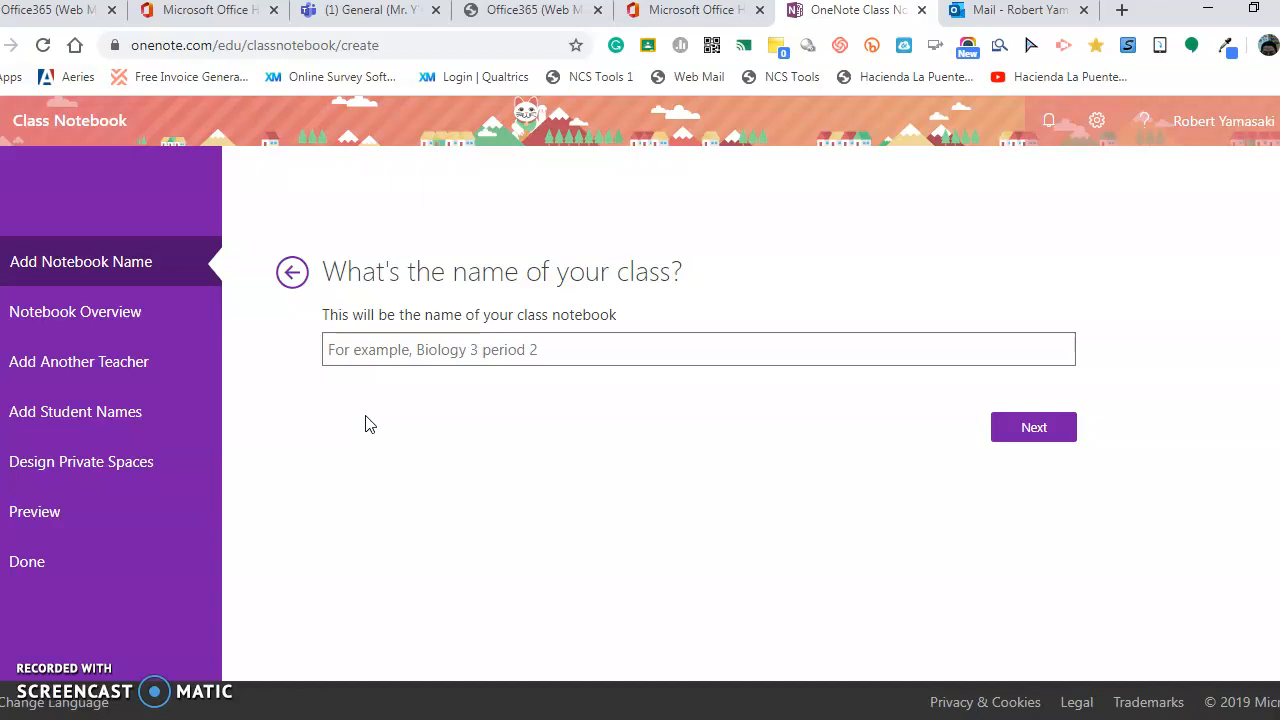
left_click(410, 355)
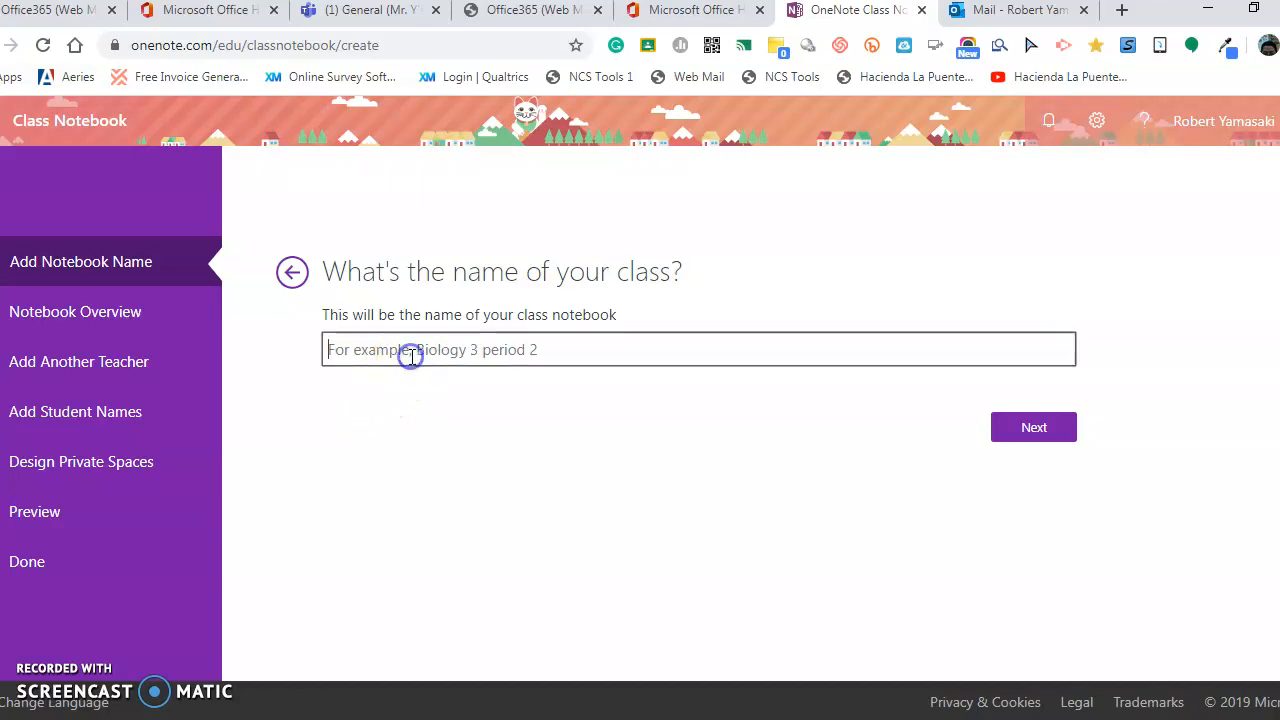
type("Mr.")
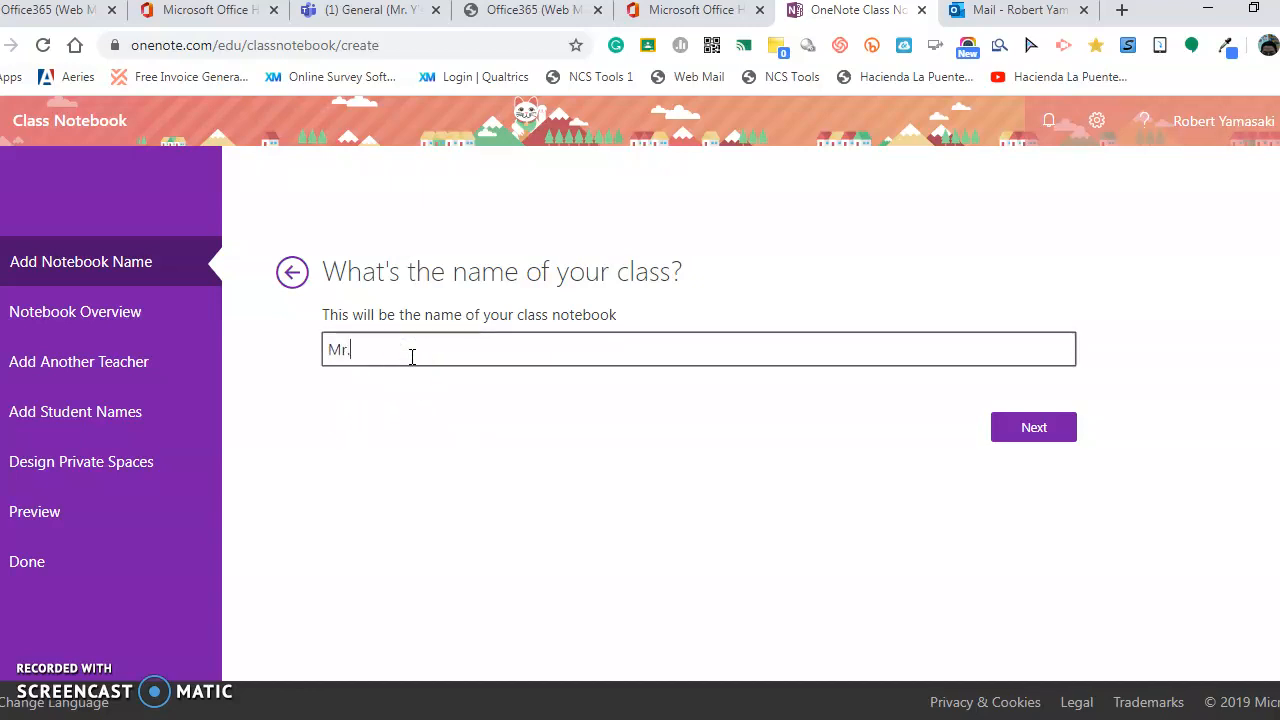
type("y's 3rd period")
left_click(1030, 429)
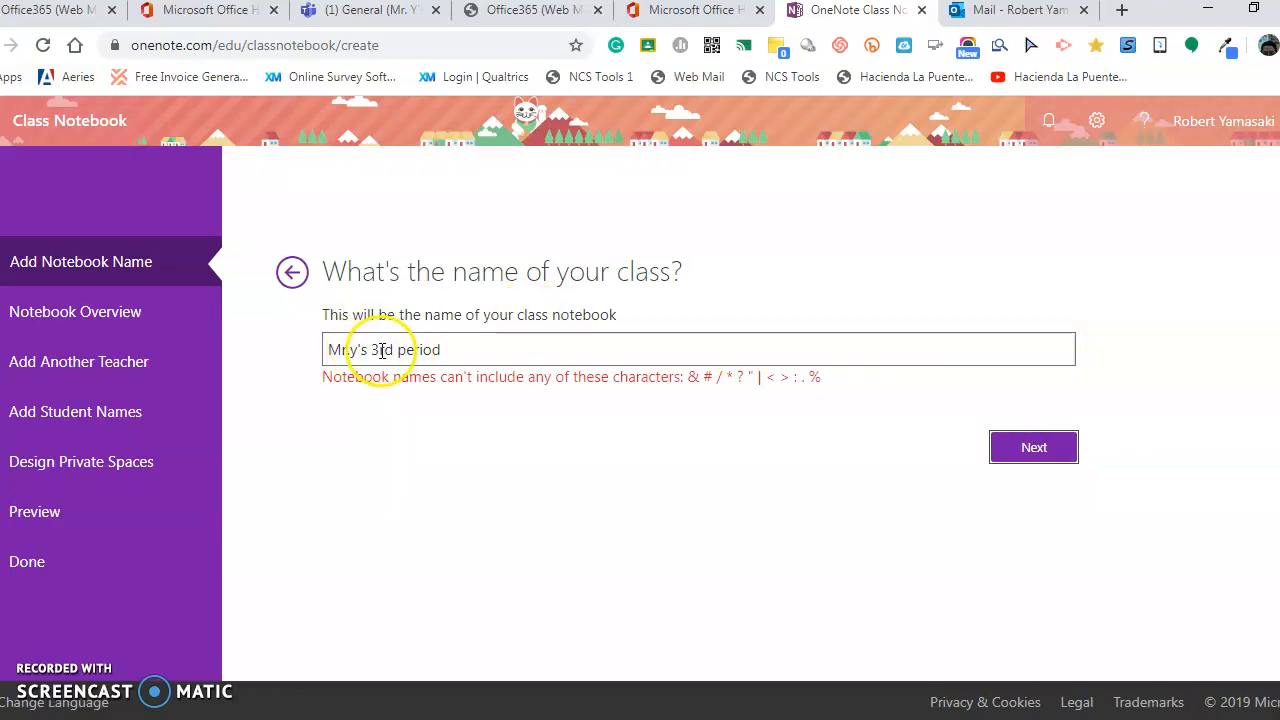
Strip the invalid characters and rename the class to the teacher's surname plus 'Per 5'.
left_click(362, 349)
key("BackSpace")
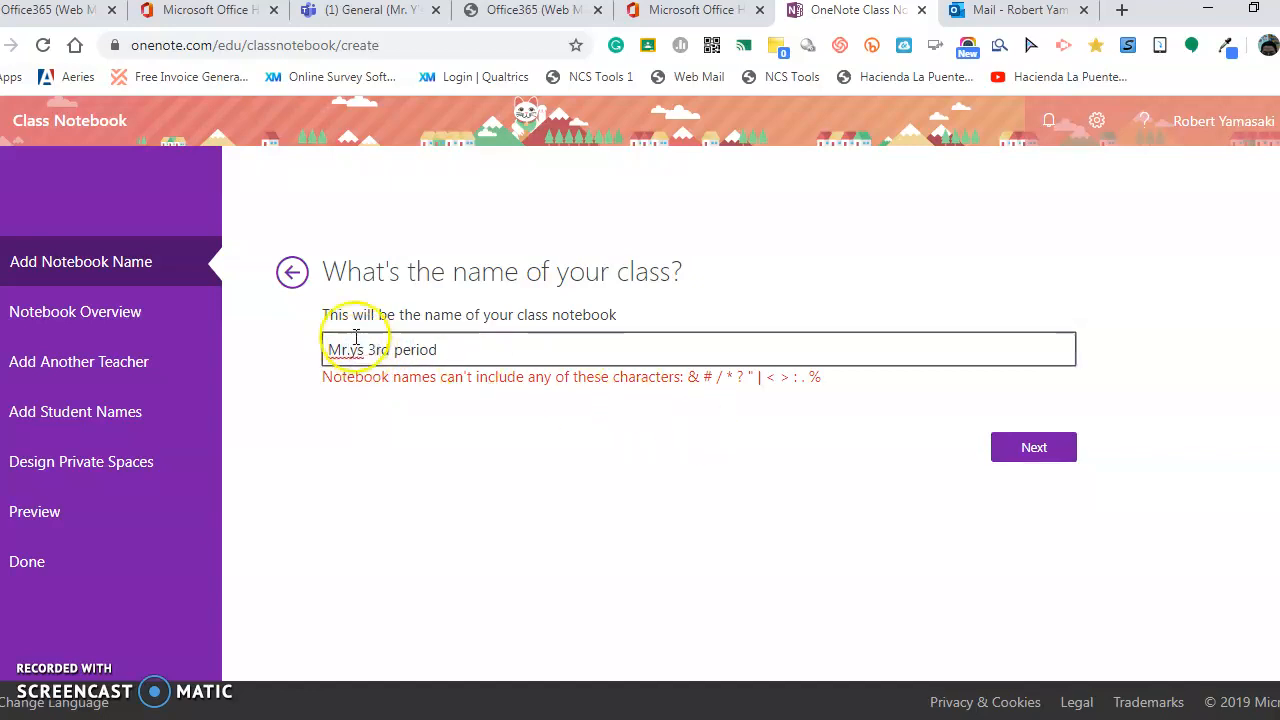
left_click(349, 350)
key("BackSpace")
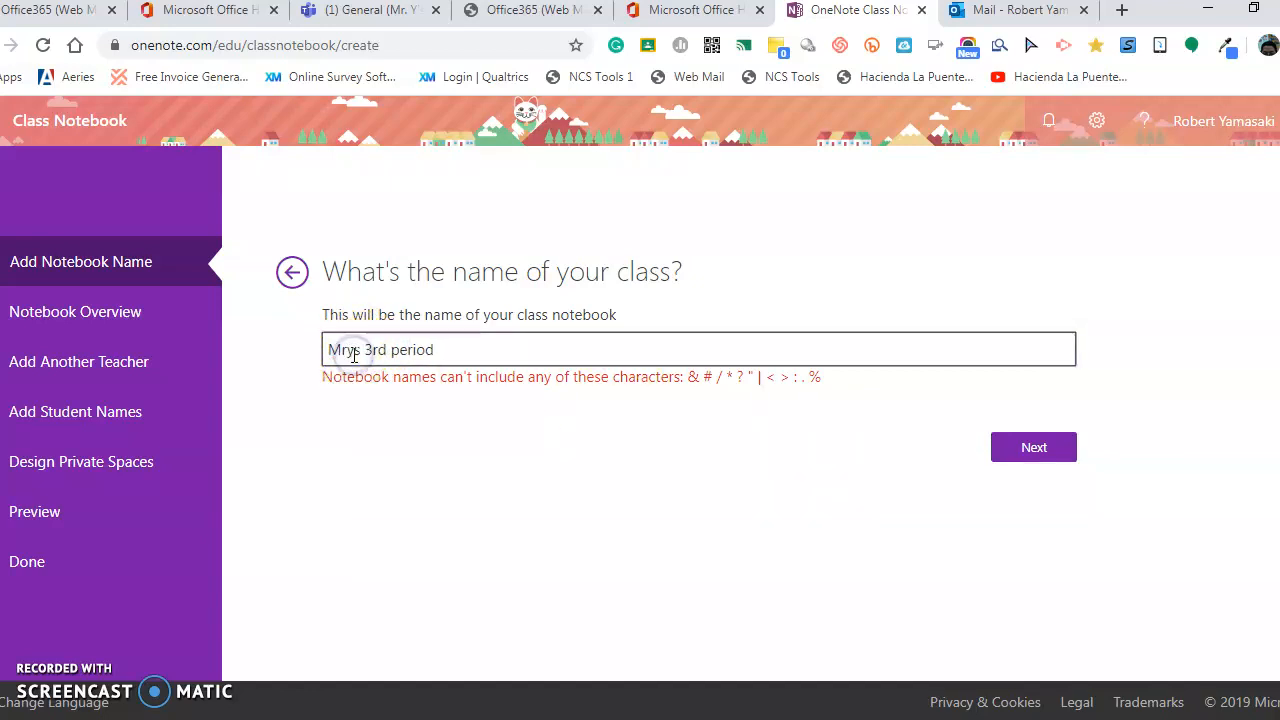
left_click(449, 354)
key("BackSpace")
key("BackSpace")
key("BackSpace")
key("BackSpace")
key("BackSpace")
key("BackSpace")
key("BackSpace")
key("BackSpace")
key("BackSpace")
key("BackSpace")
key("BackSpace")
key("BackSpace")
key("BackSpace")
key("BackSpace")
key("BackSpace")
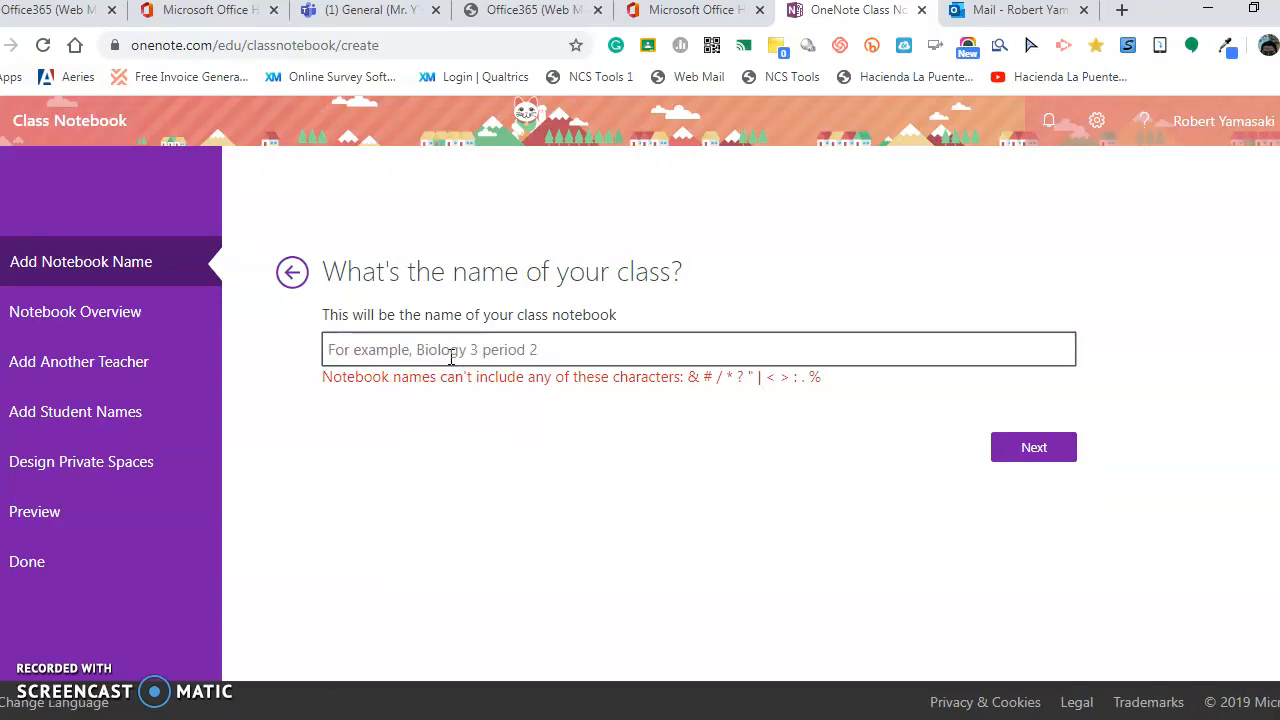
left_click(451, 357)
left_click(451, 357)
type("Mr Y")
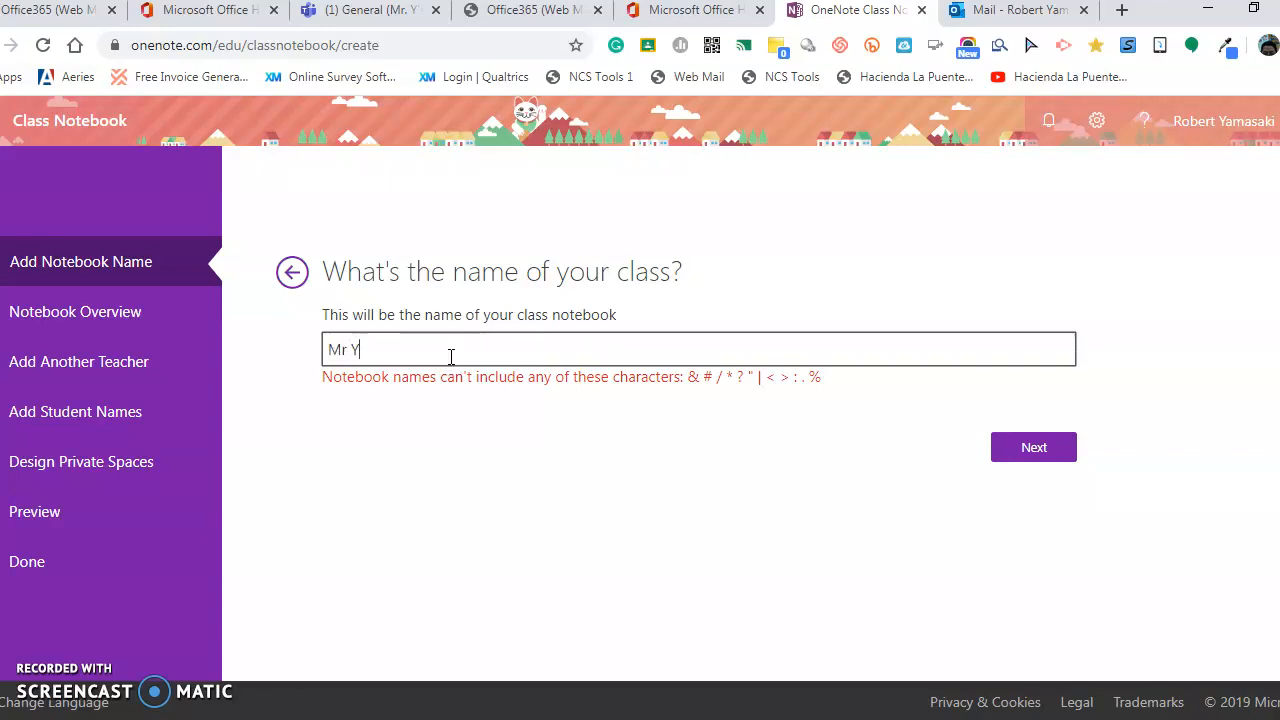
key("BackSpace")
key("BackSpace")
key("BackSpace")
key("BackSpace")
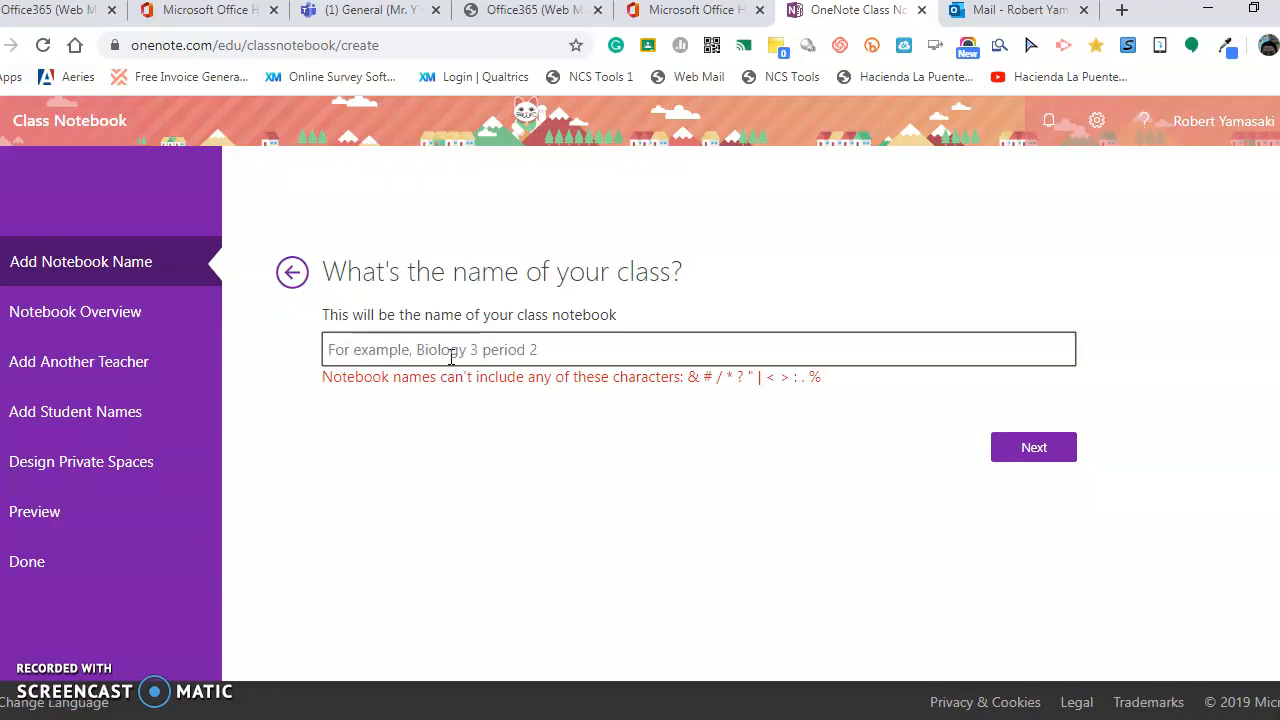
type("Yamasaki ")
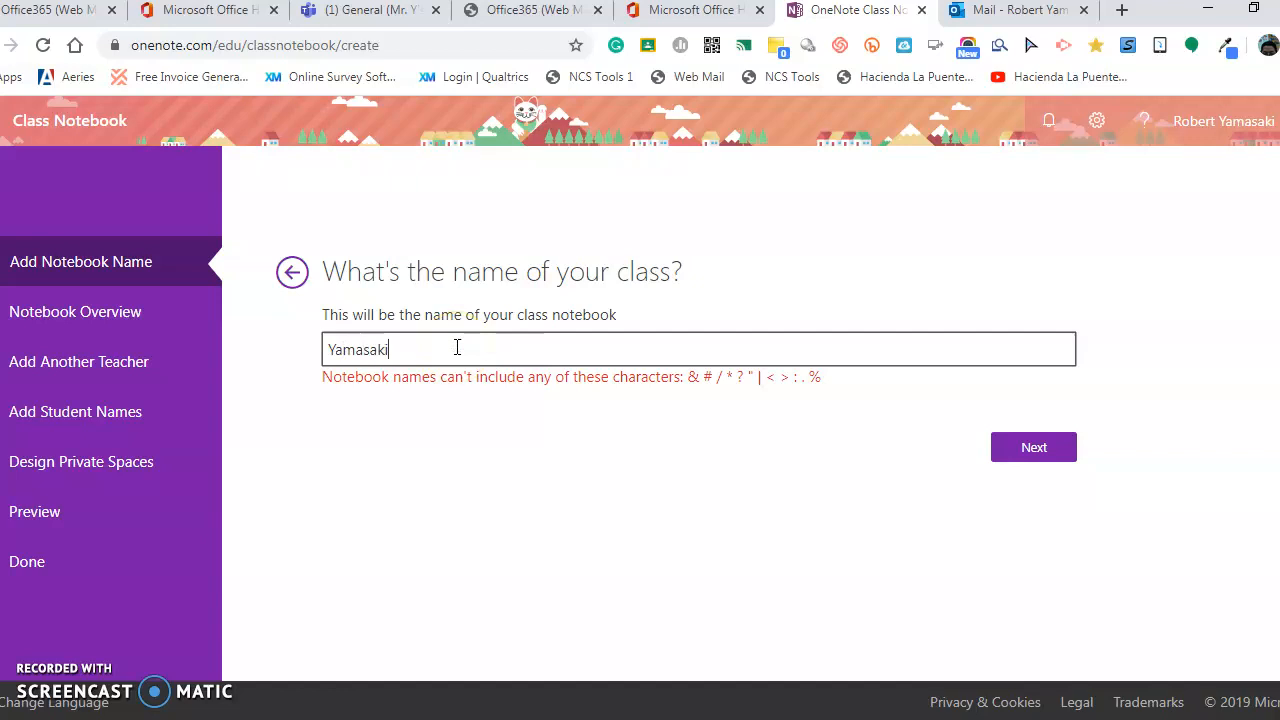
type("Per 5")
left_click(1011, 458)
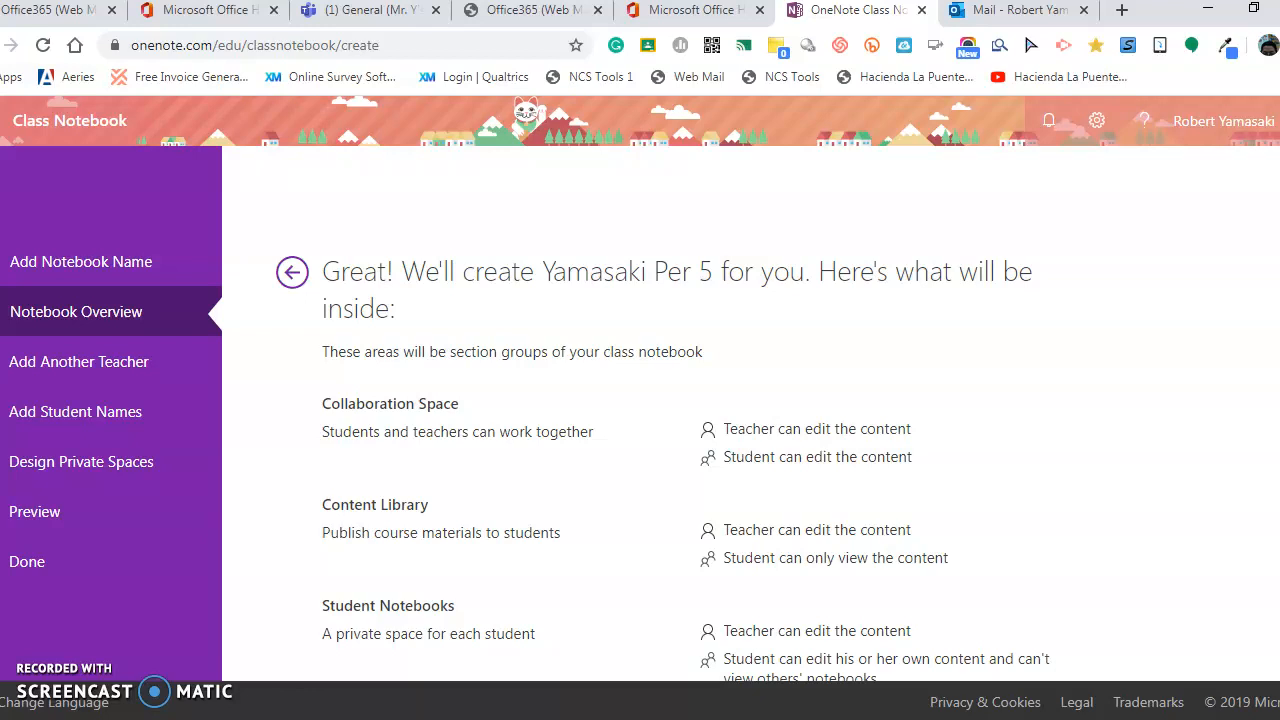
Review the Notebook Overview's three section groups and move to the Add Another Teacher step.
scroll(678, 431, "down", 1)
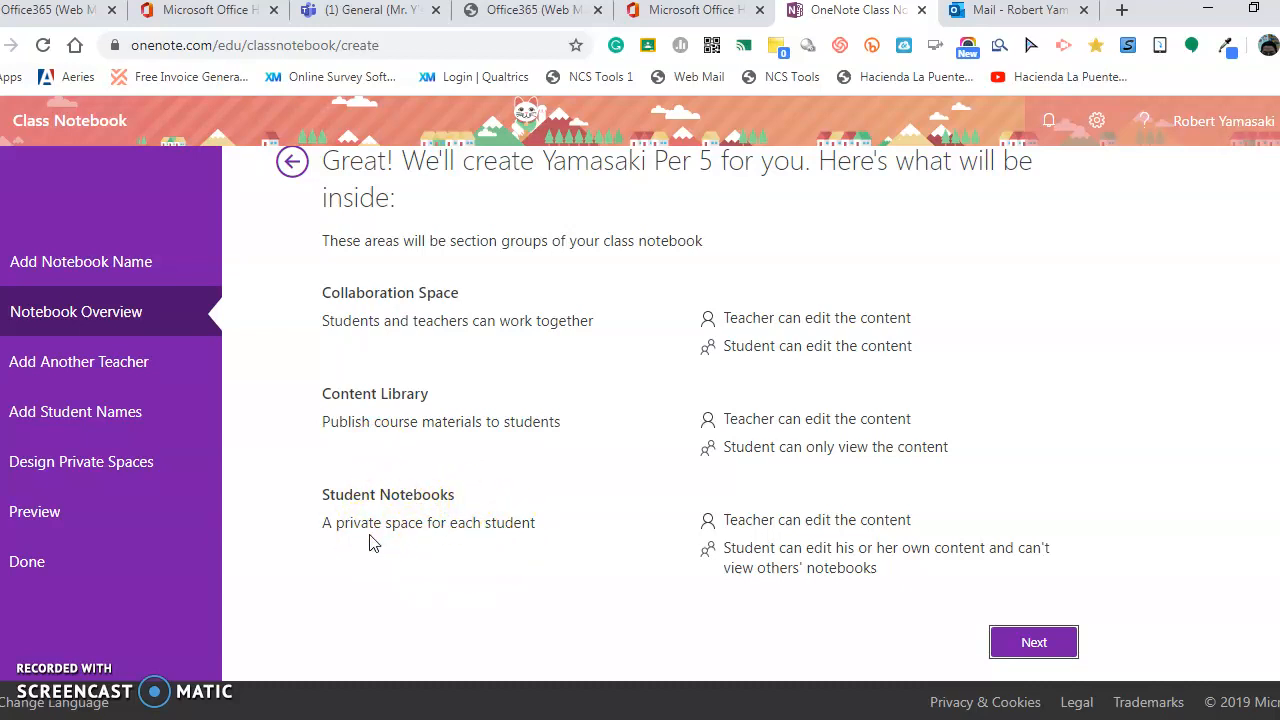
left_click(1025, 648)
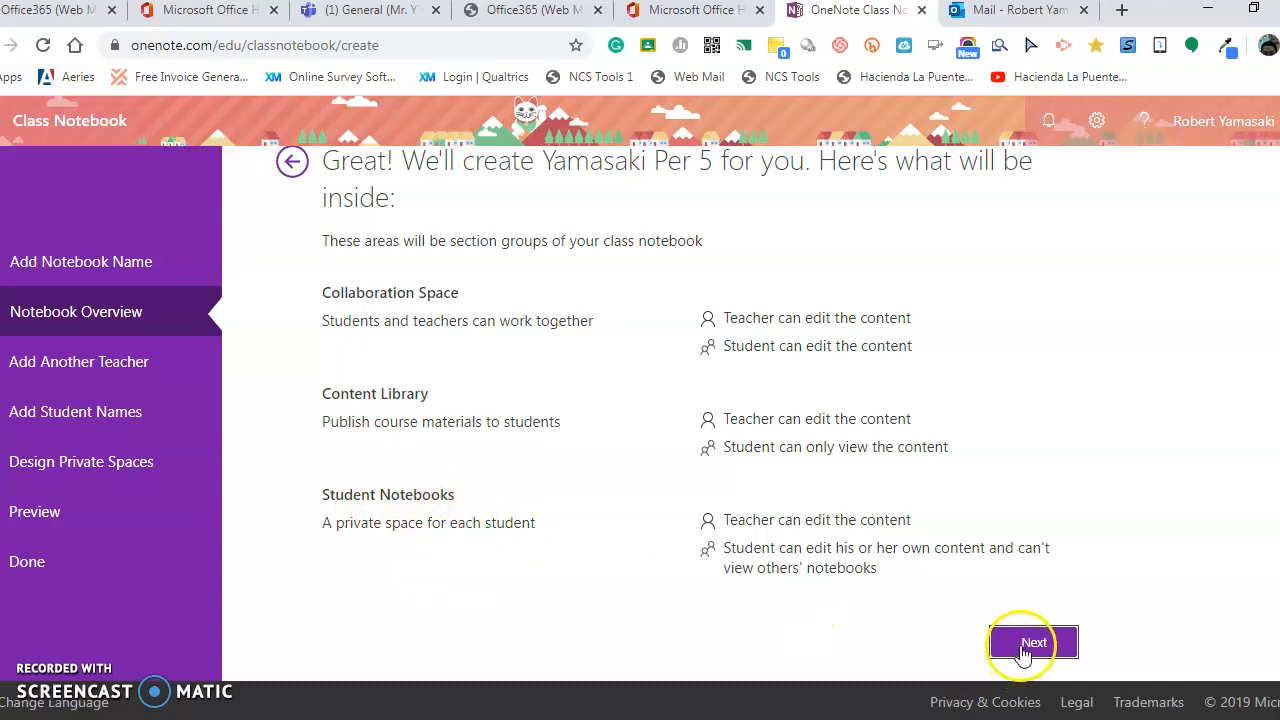
Add a colleague as co-teacher by entering their e-mail address and continue.
left_click(416, 384)
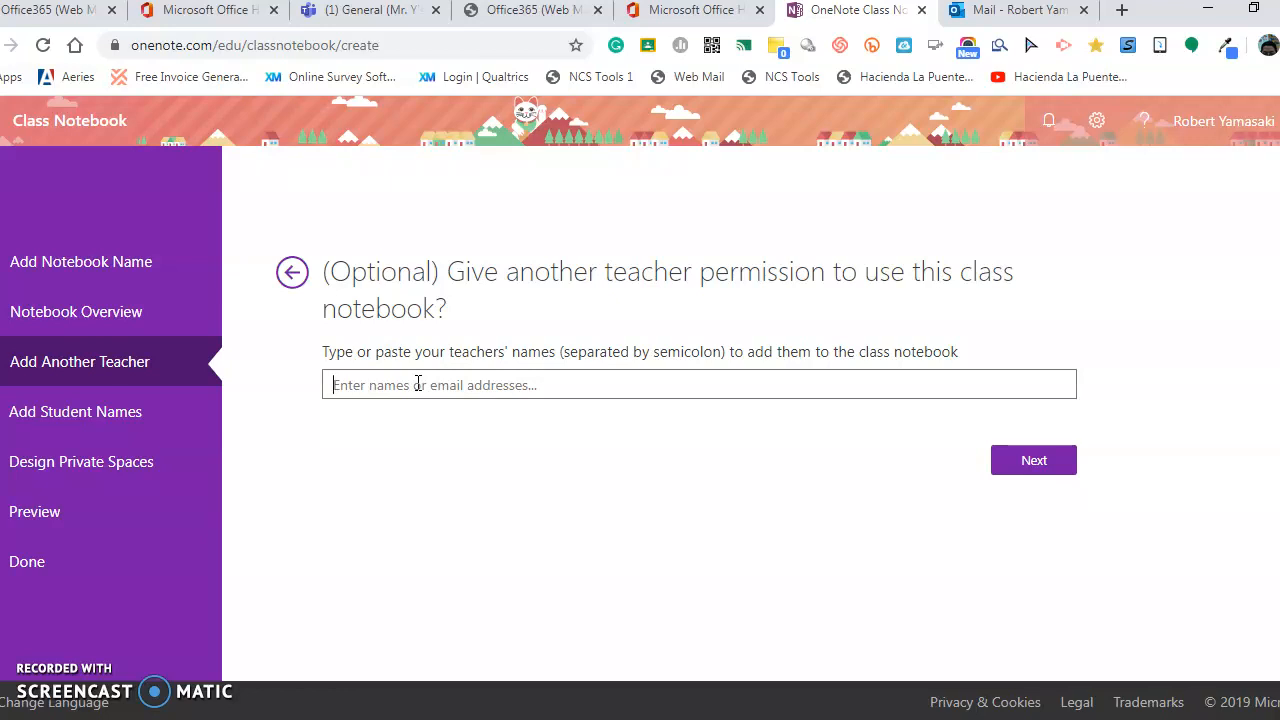
left_click(418, 384)
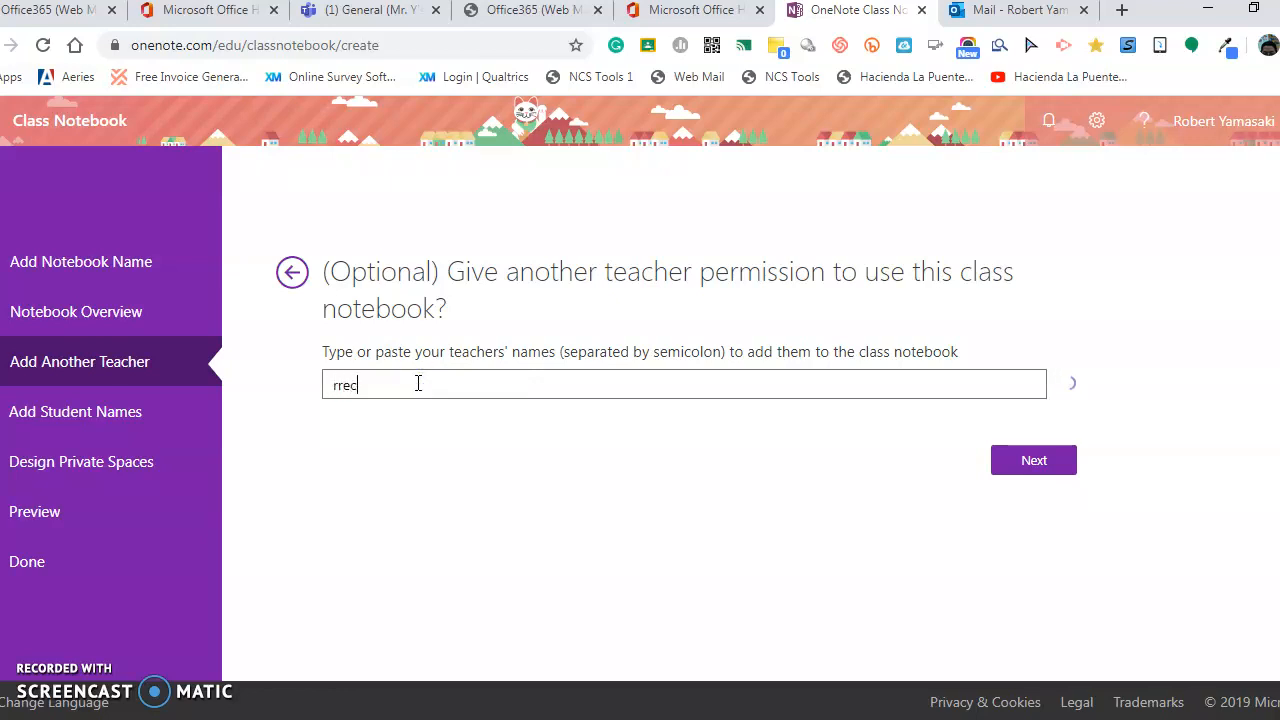
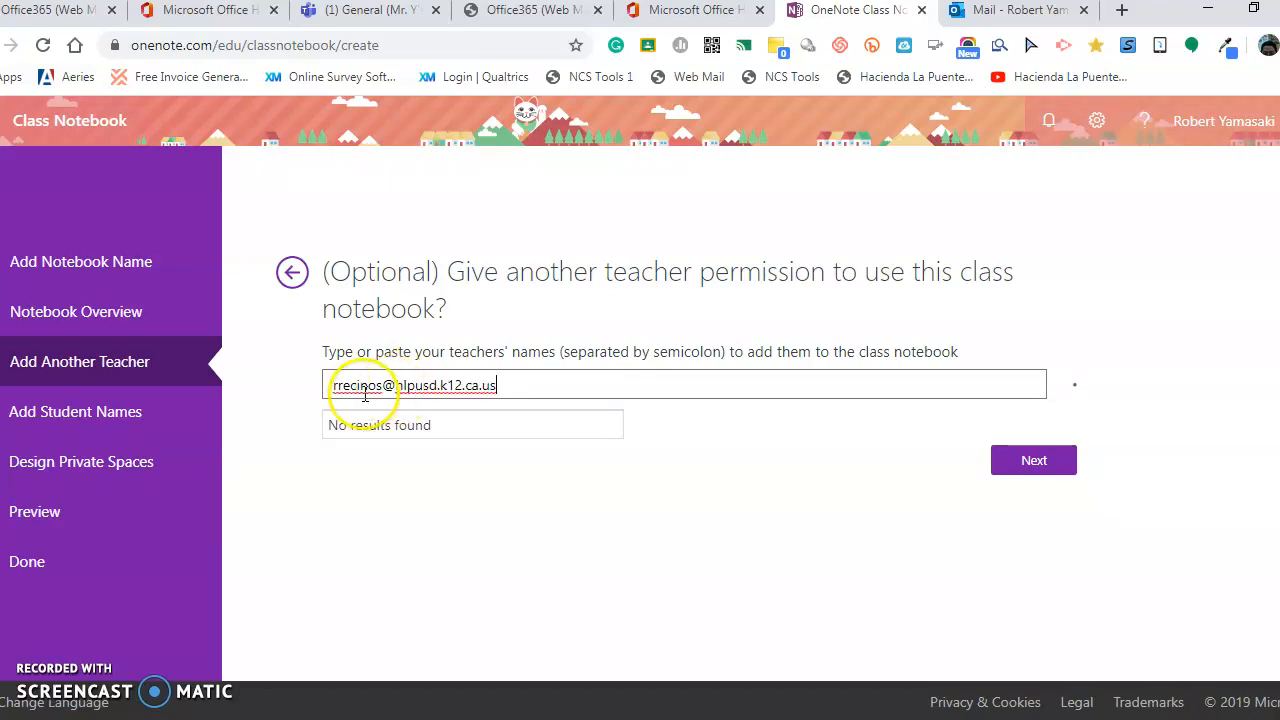
left_click(395, 422)
left_click(1032, 460)
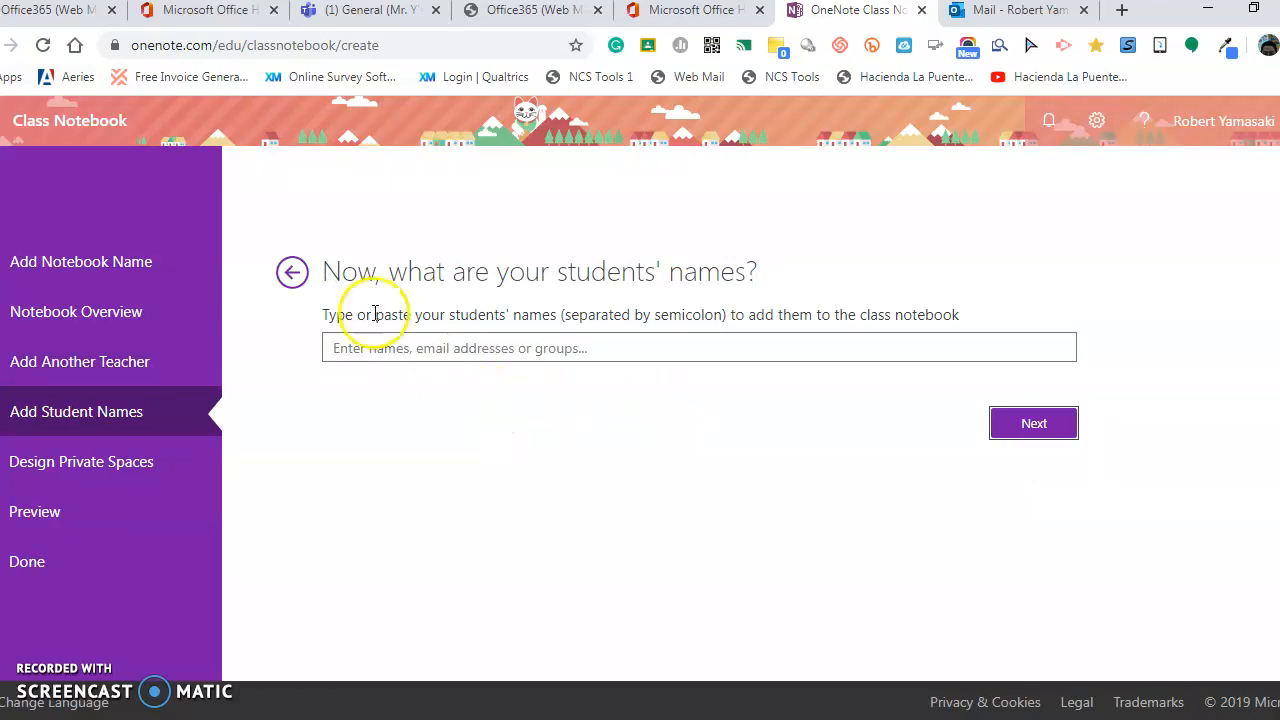
Go back, remove the co-teacher, re-add them by e-mail address, and continue to Student Names.
left_click(289, 273)
left_click(531, 377)
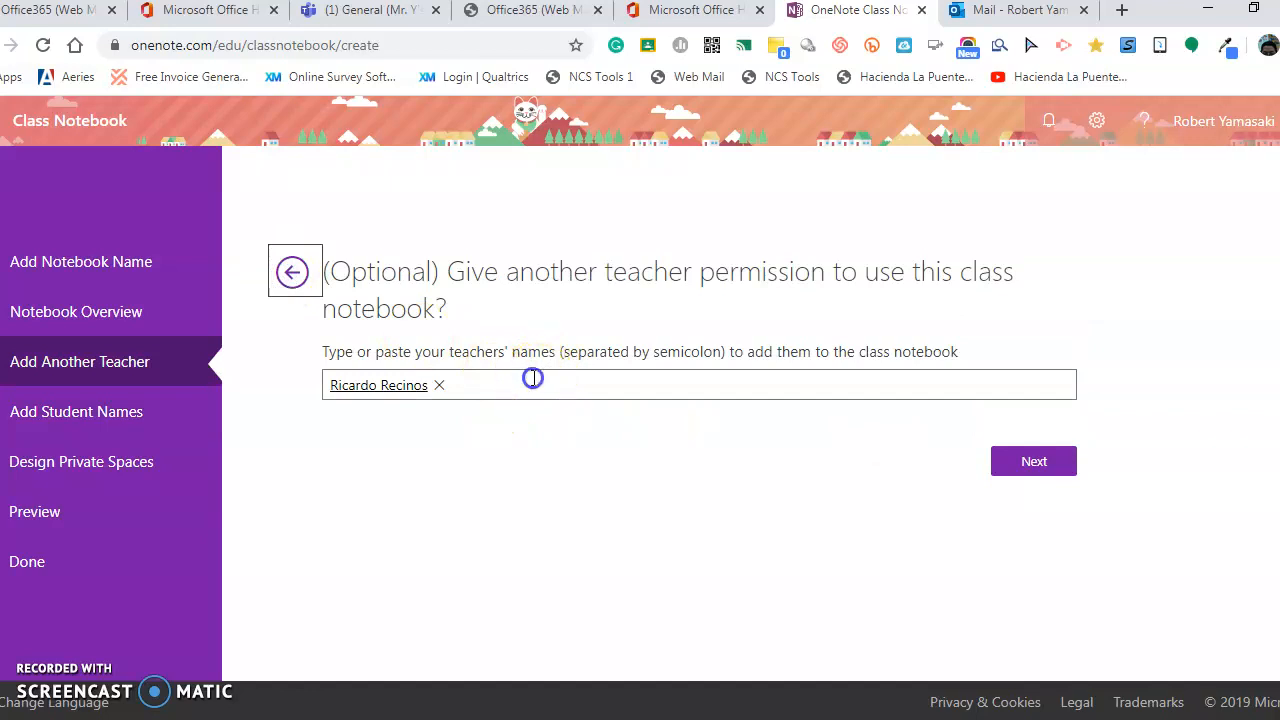
left_click(438, 386)
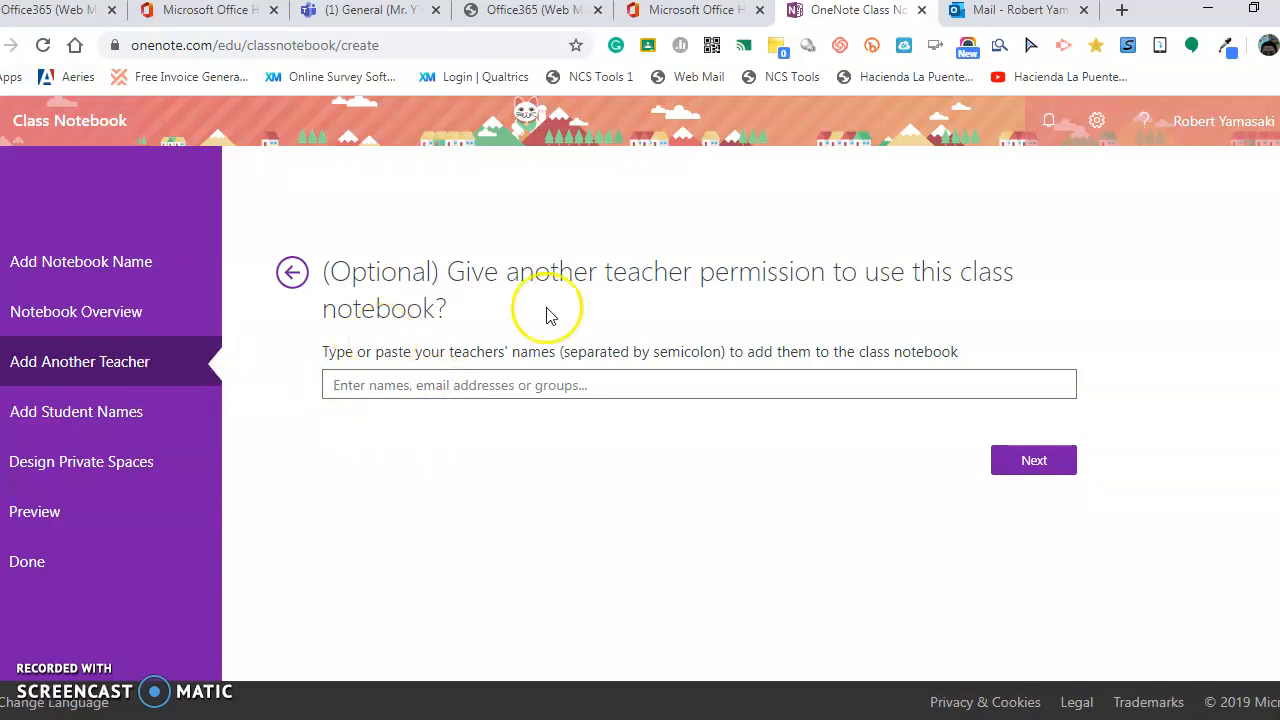
left_click(603, 389)
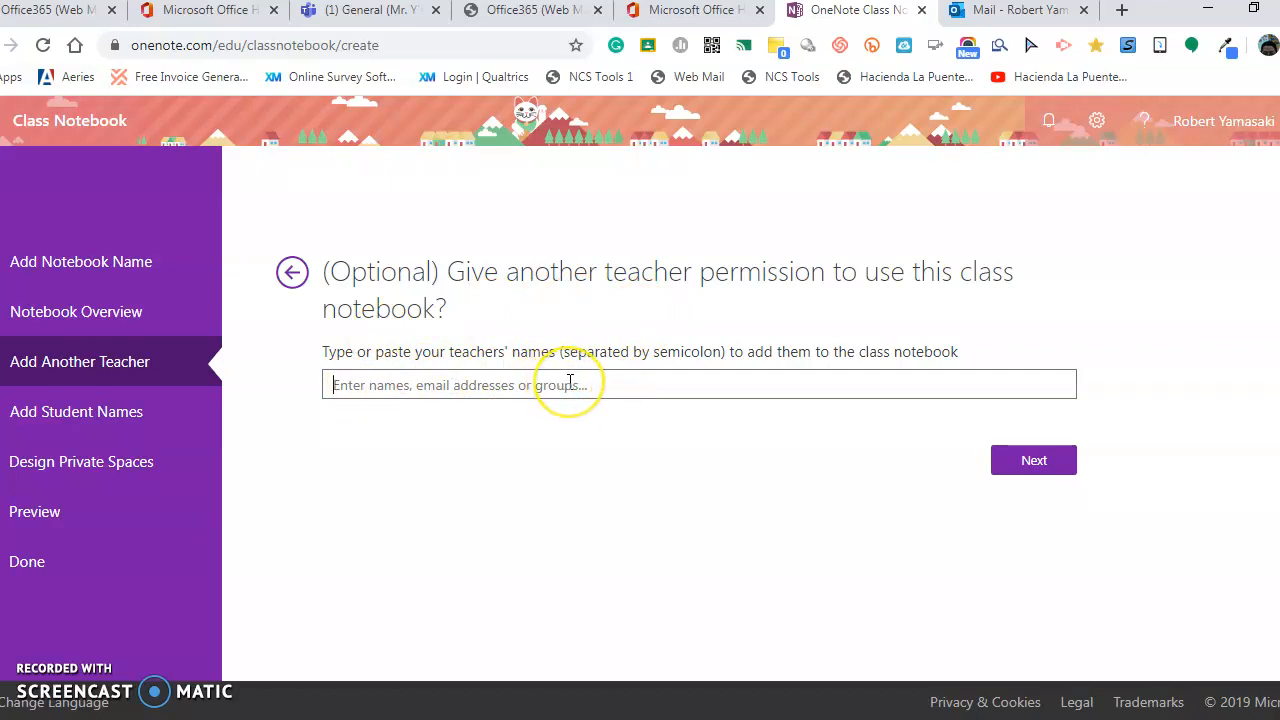
right_click(572, 384)
left_click(502, 396)
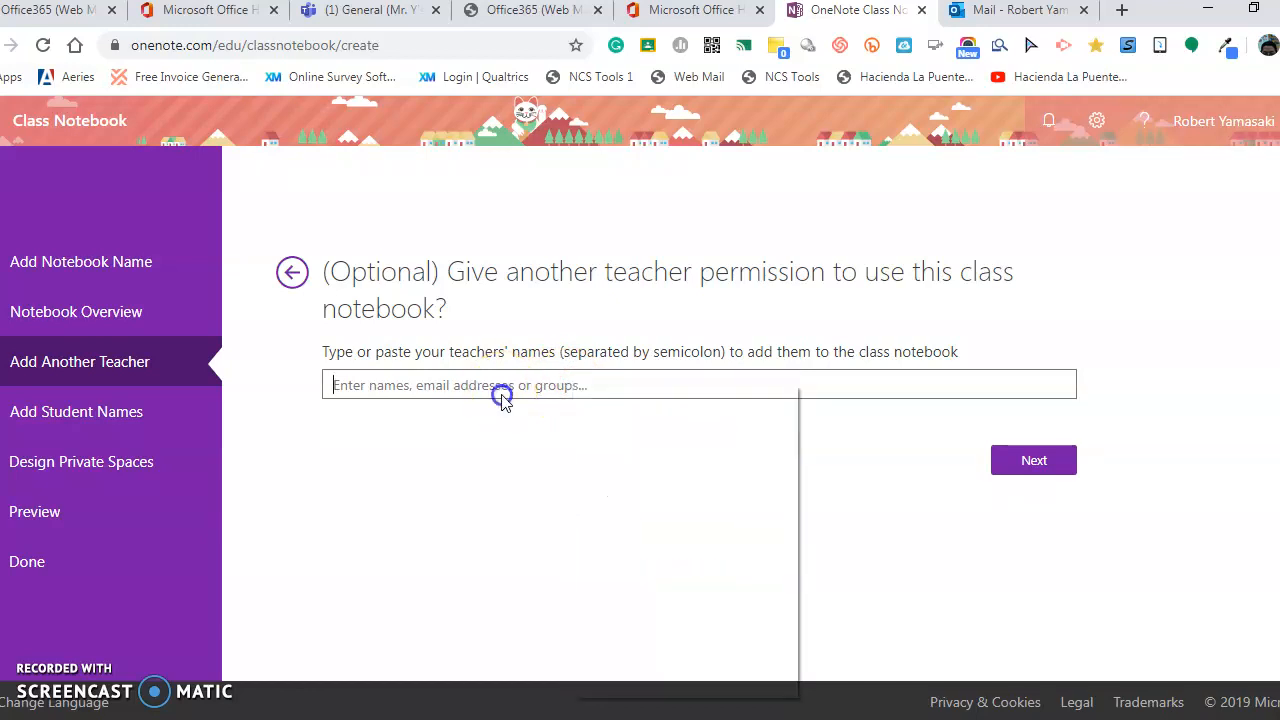
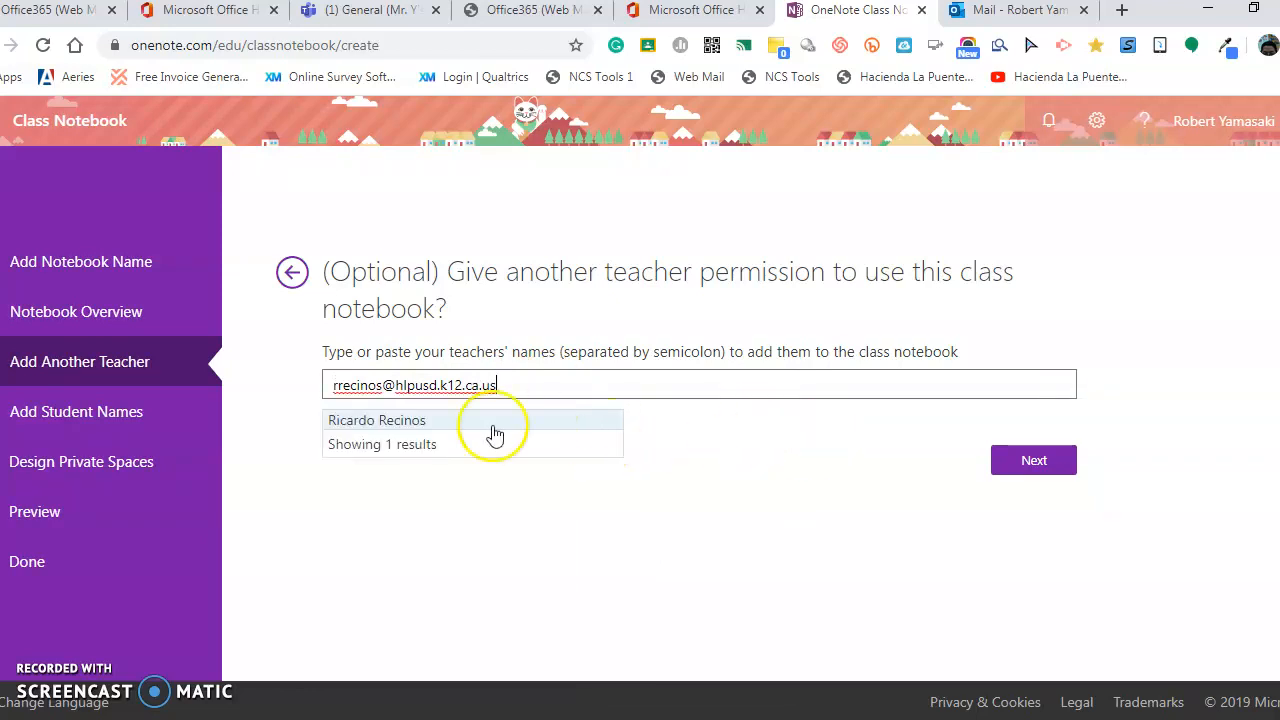
left_click(440, 420)
left_click(1033, 461)
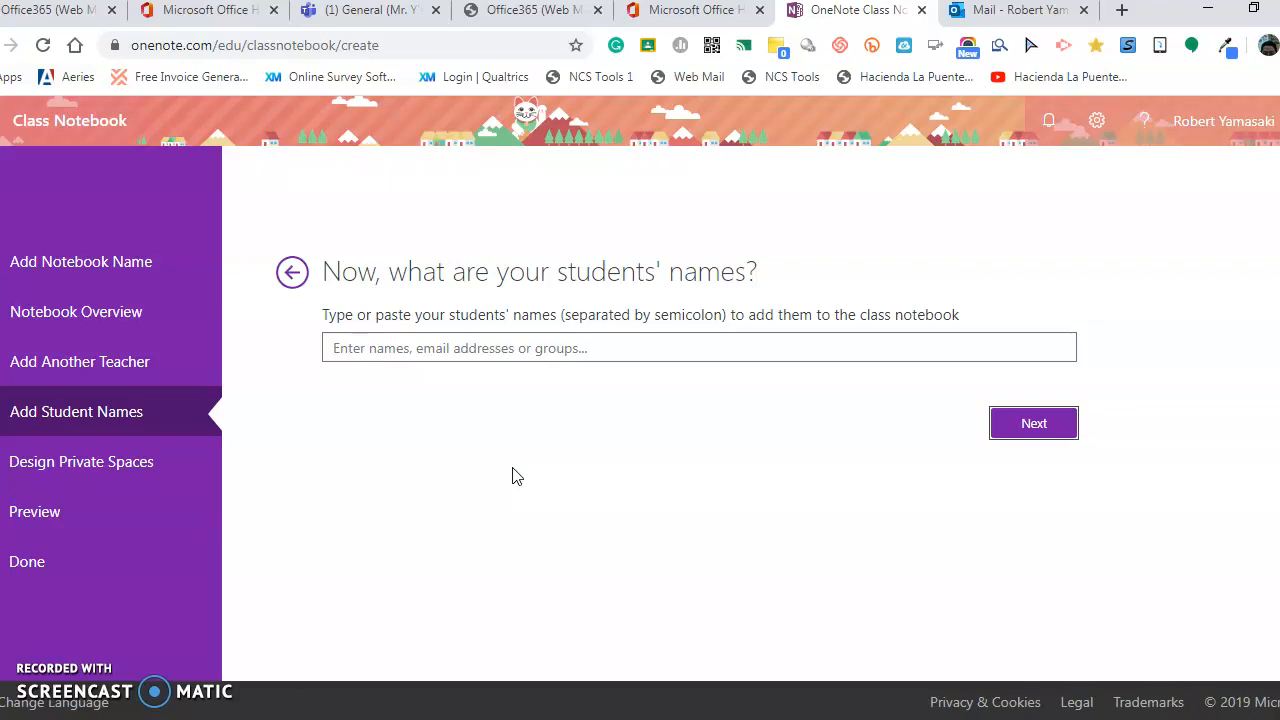
Add one student by searching their username and picking the suggestion, then continue.
left_click(471, 348)
type("mary")
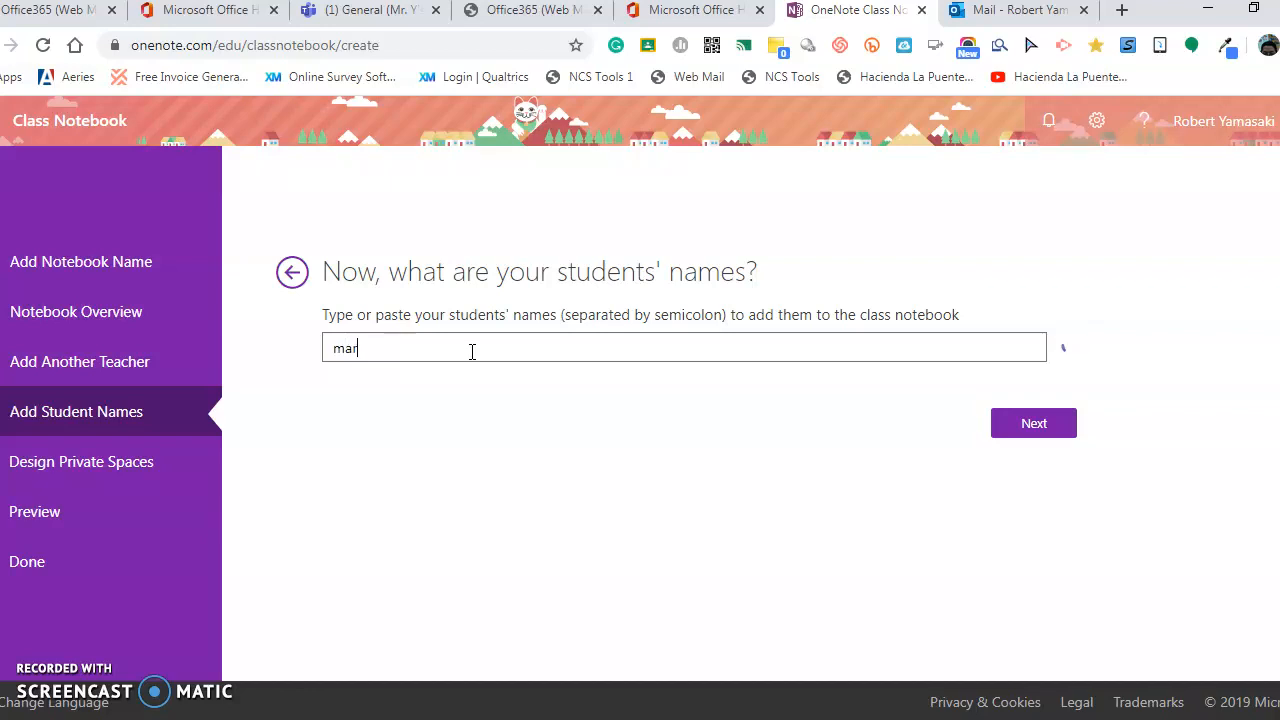
key("BackSpace")
key("BackSpace")
key("BackSpace")
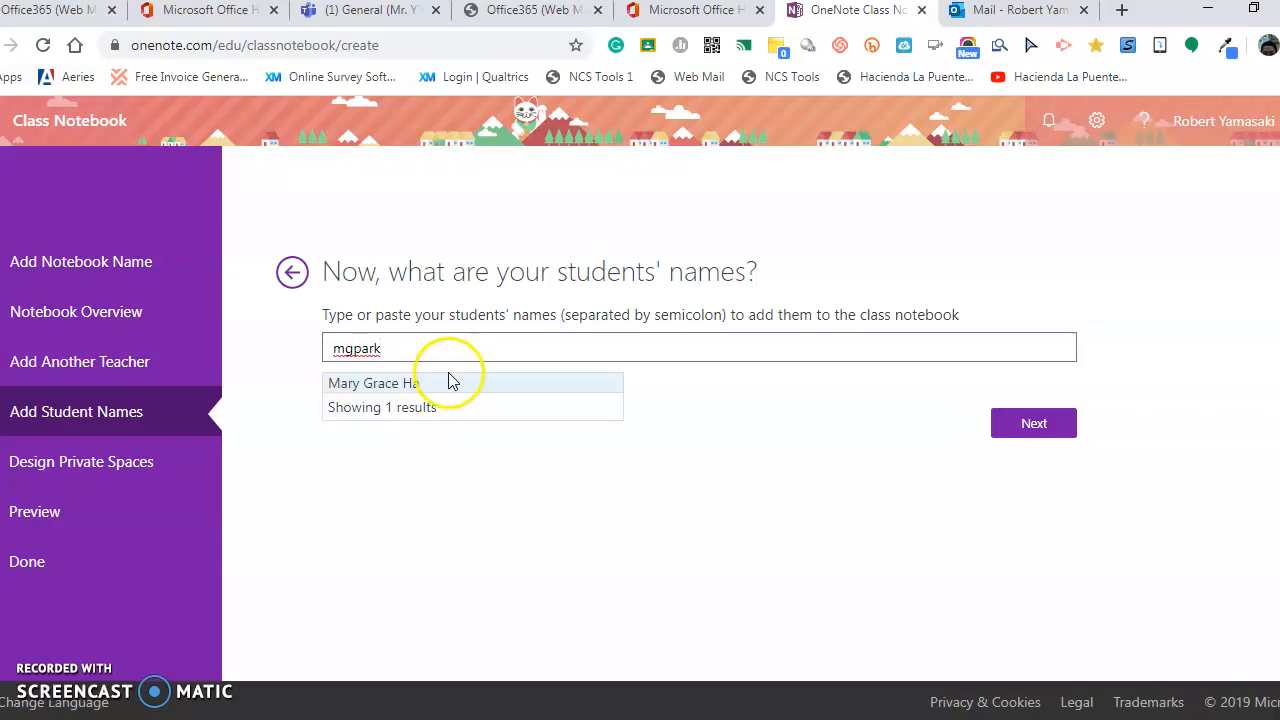
left_click(448, 380)
left_click(1018, 428)
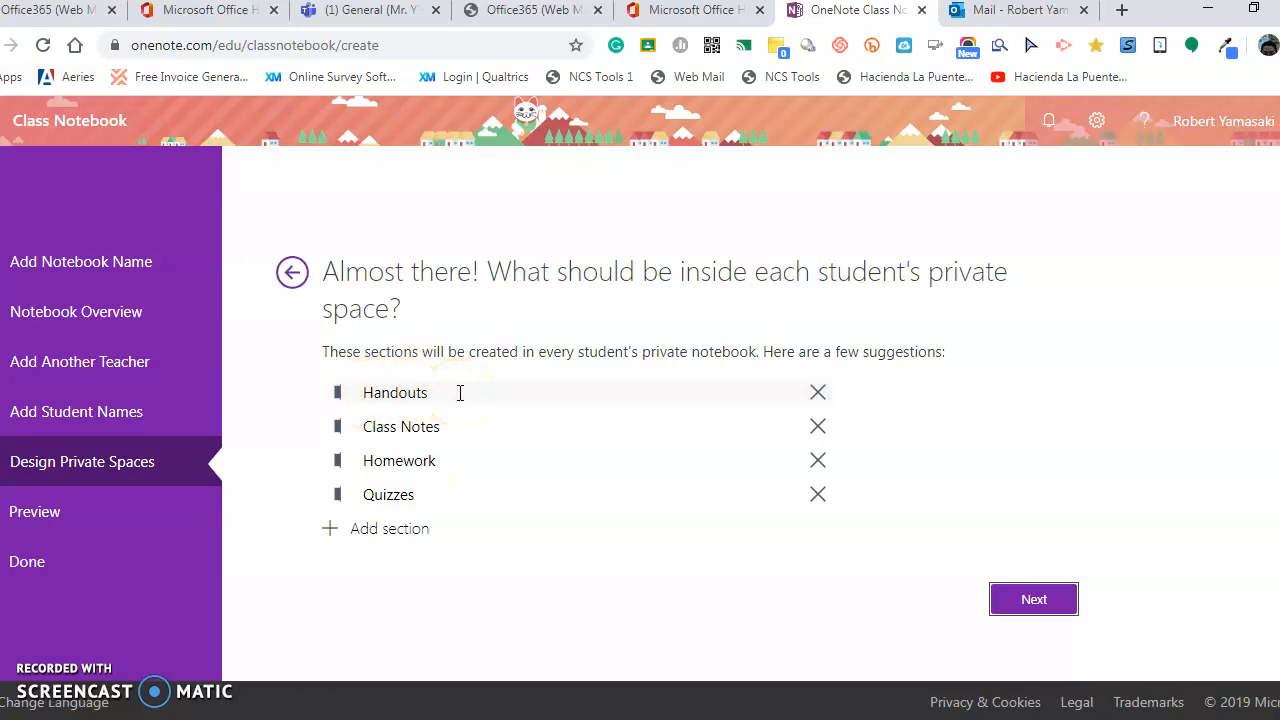
Add Labs and Test sections to the students' private spaces and go to Preview.
left_click(407, 537)
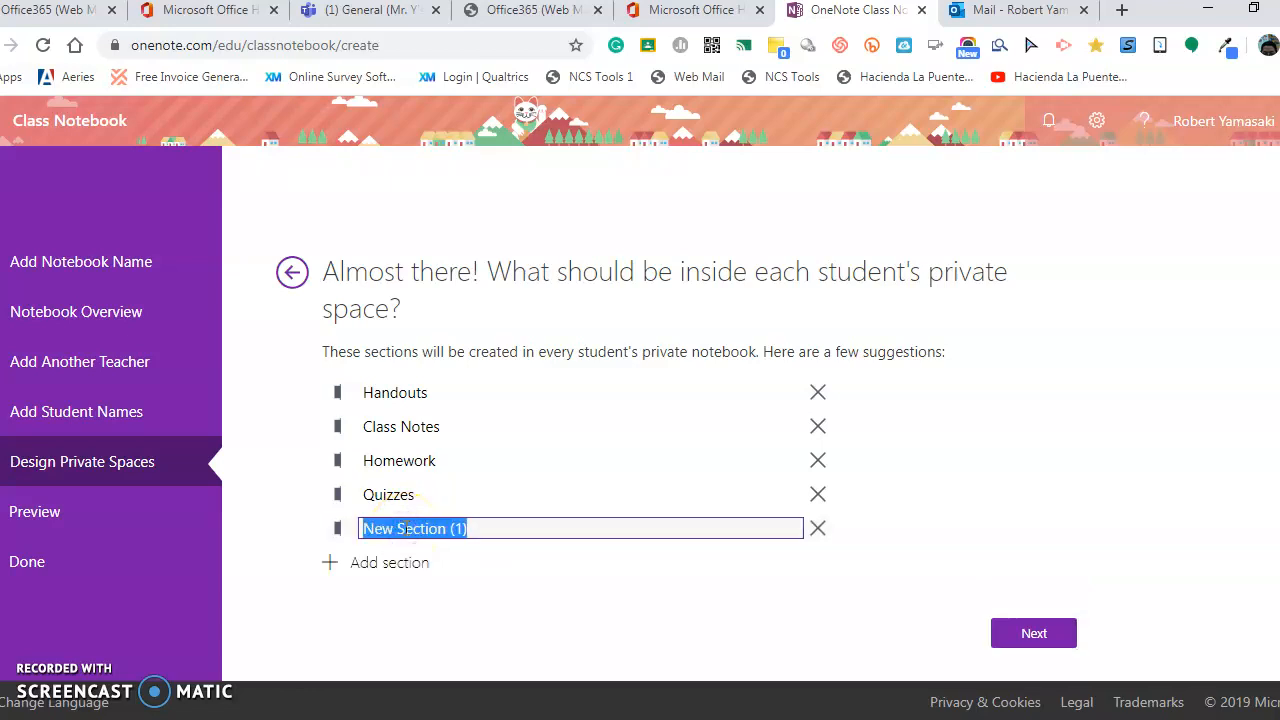
type("Labs")
left_click(347, 565)
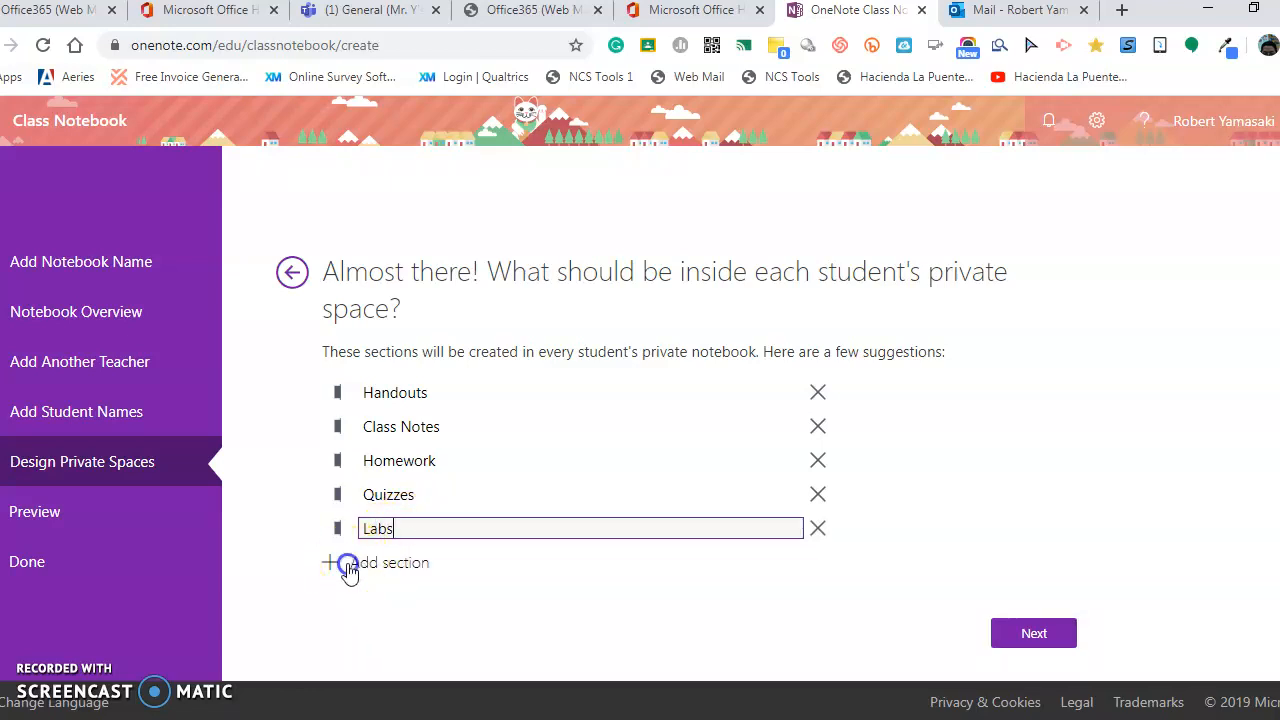
type("Test")
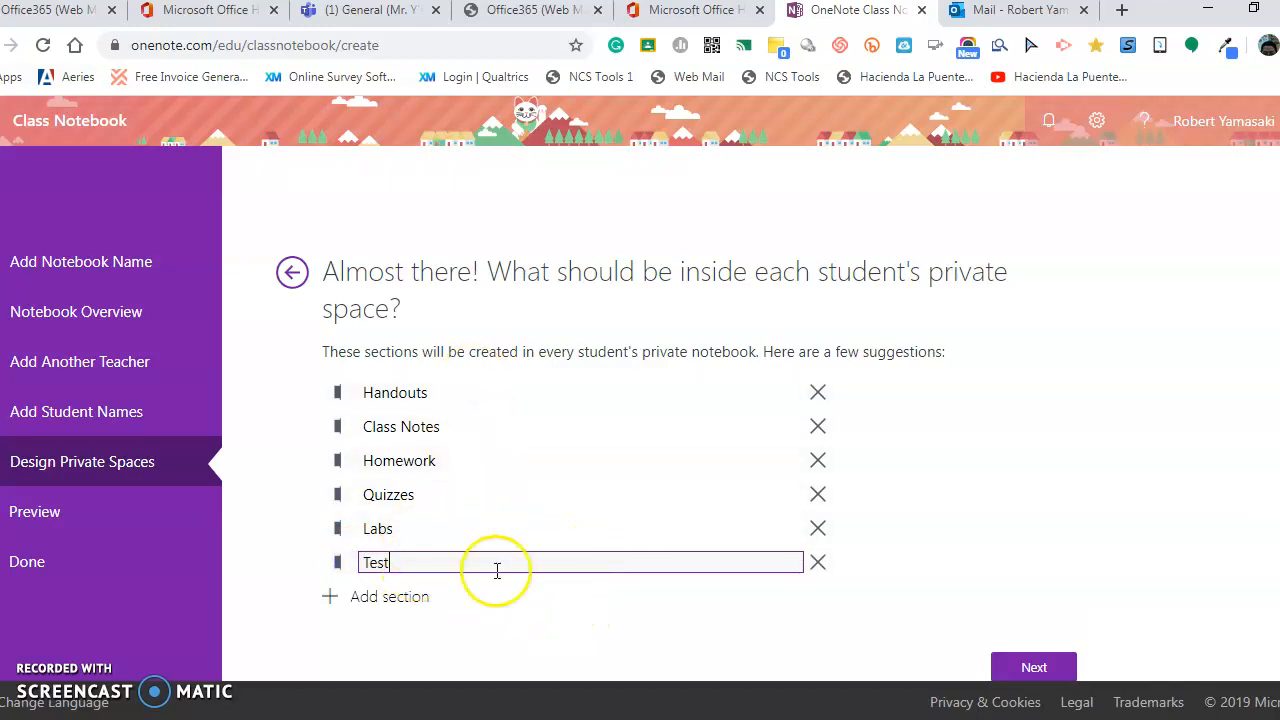
left_click(1037, 666)
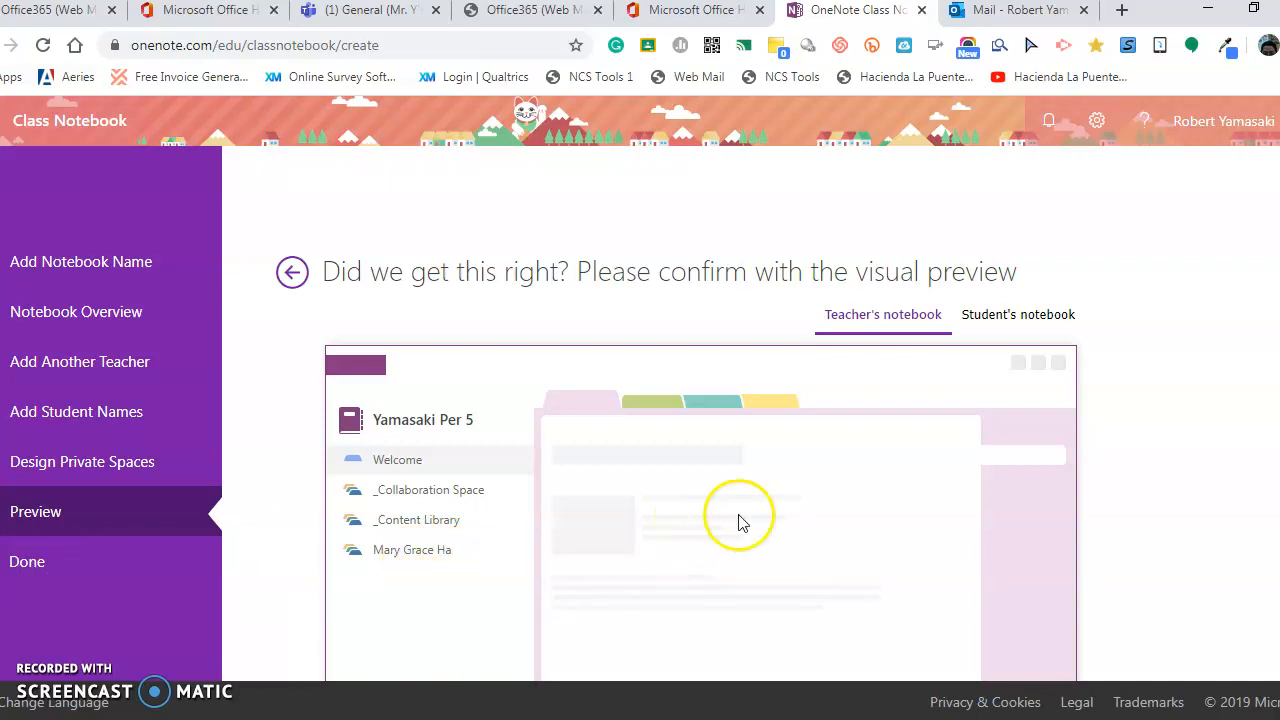
Create the class notebook, then switch to the OneNote start page from the app launcher.
scroll(700, 420, "down", 2)
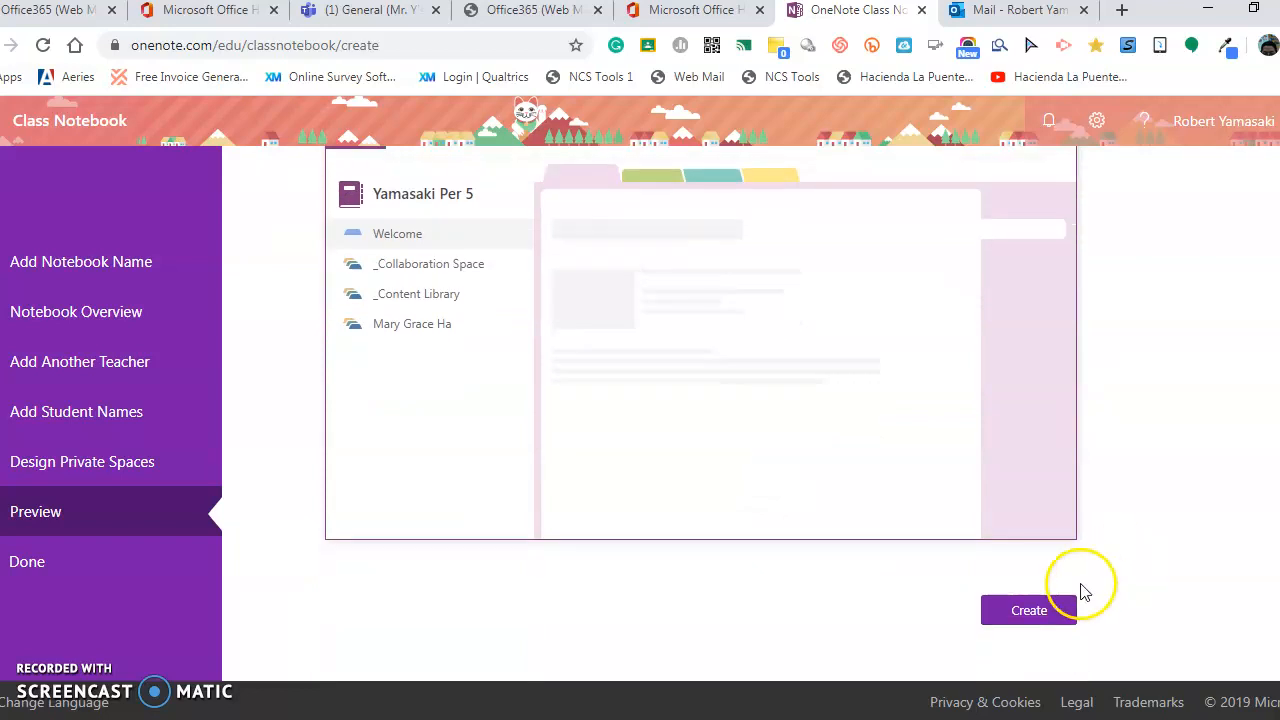
left_click(1046, 614)
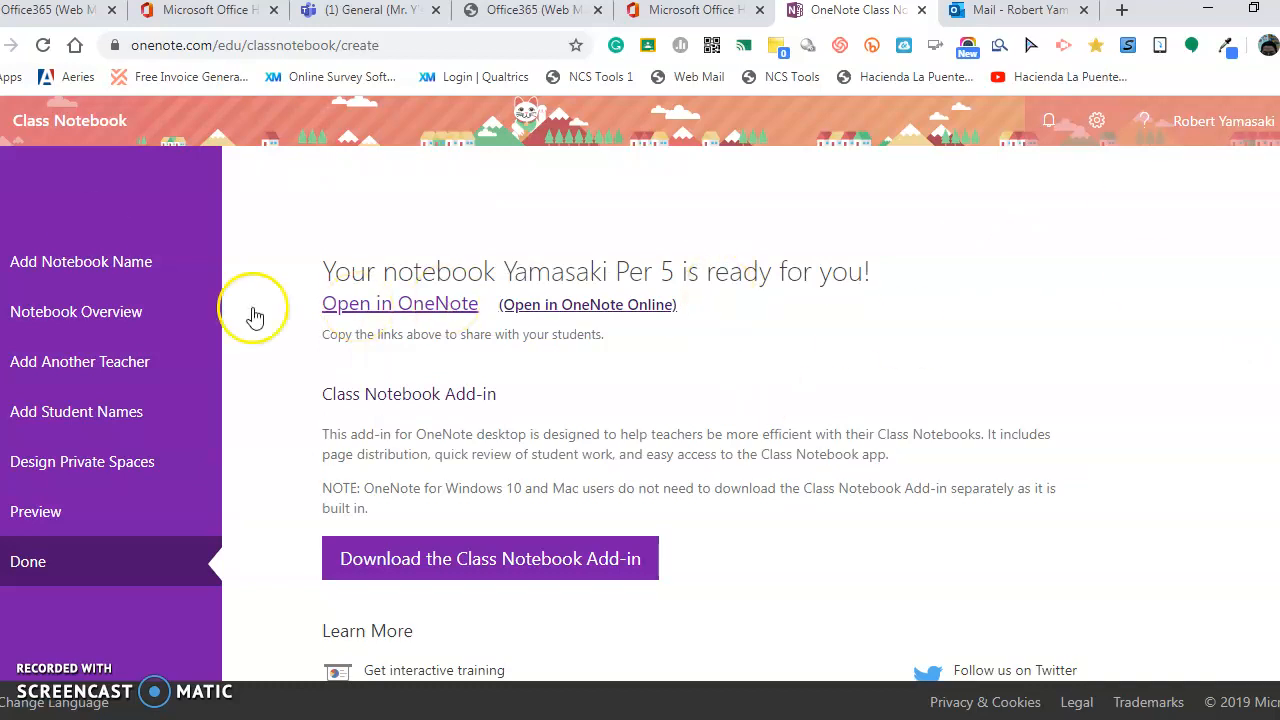
left_click(1, 121)
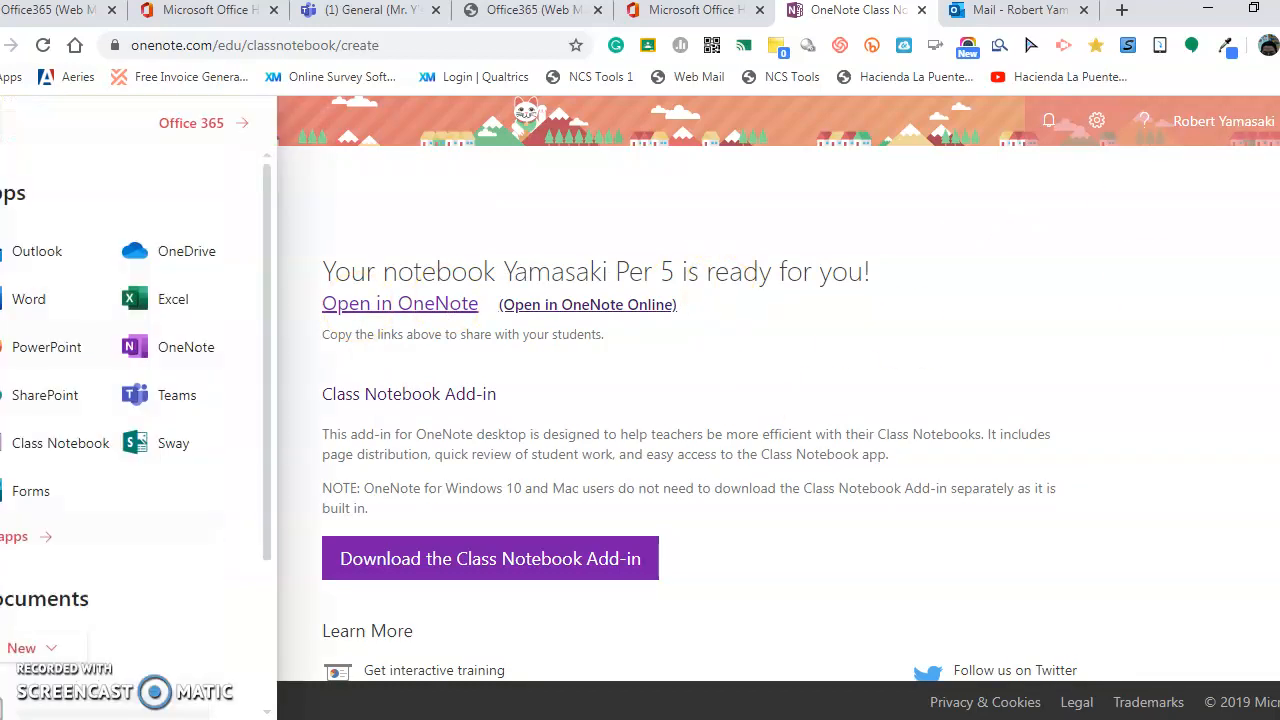
left_click(2, 121)
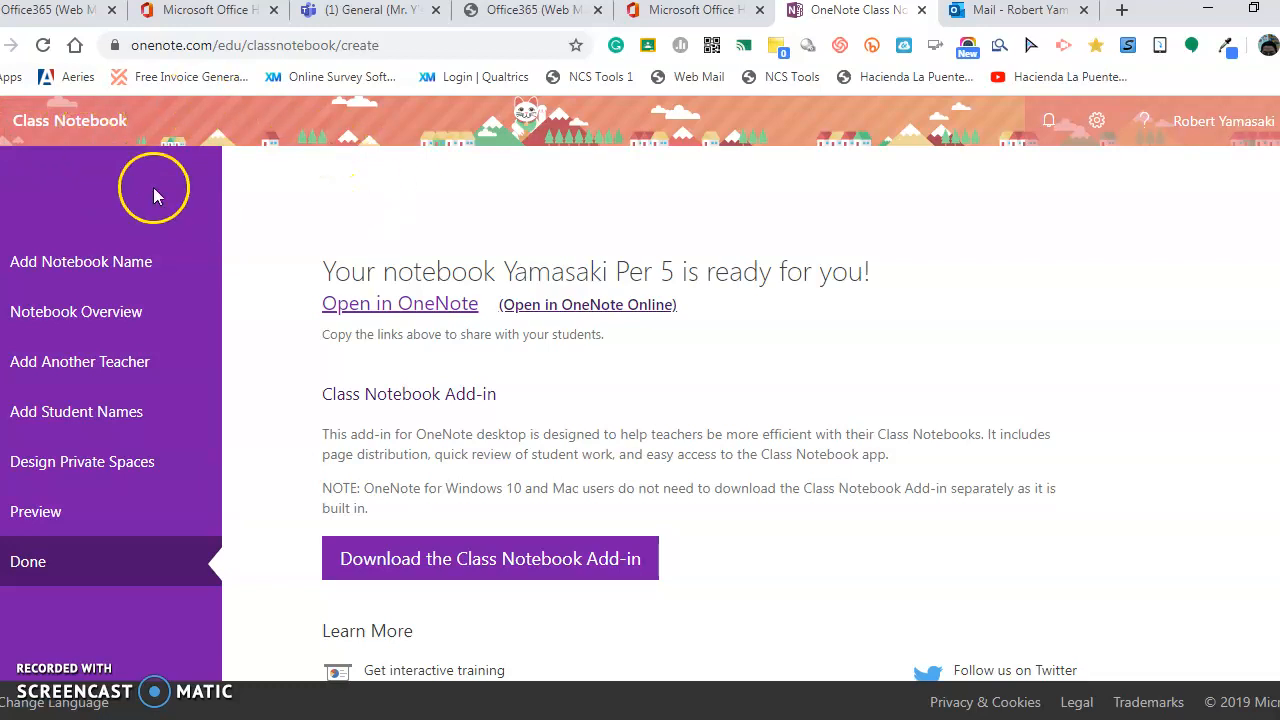
left_click(2, 126)
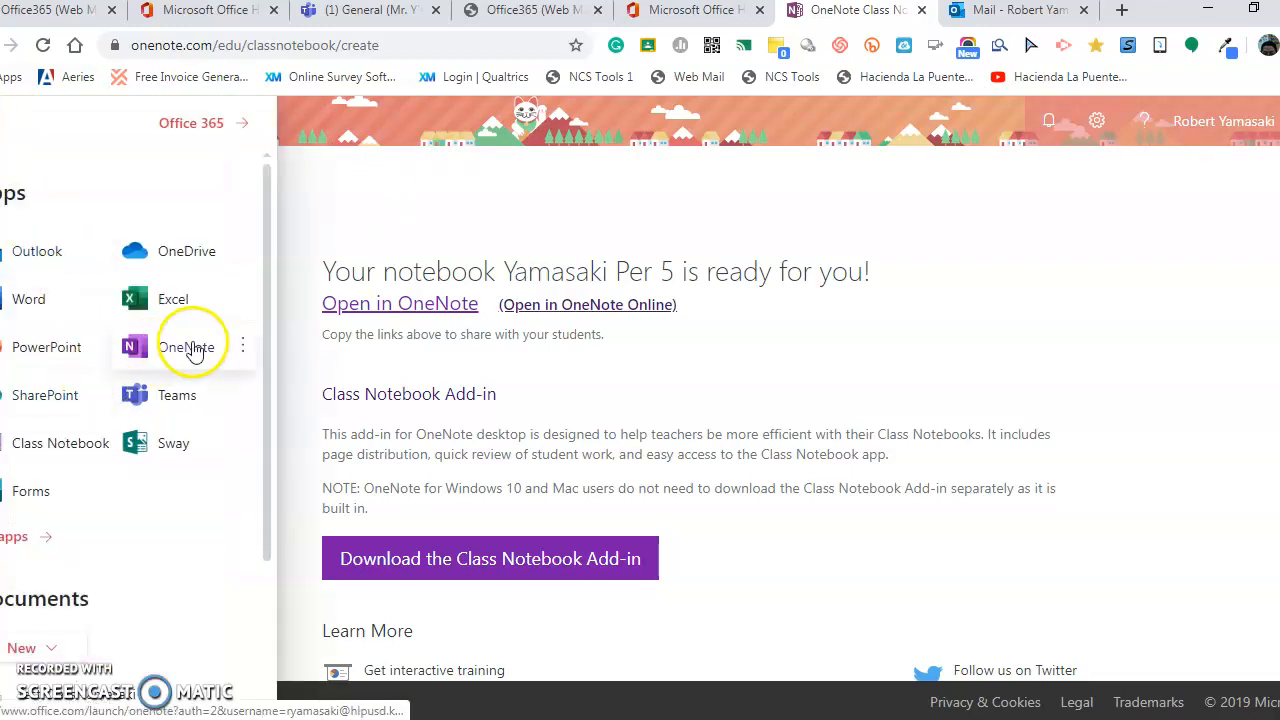
left_click(192, 350)
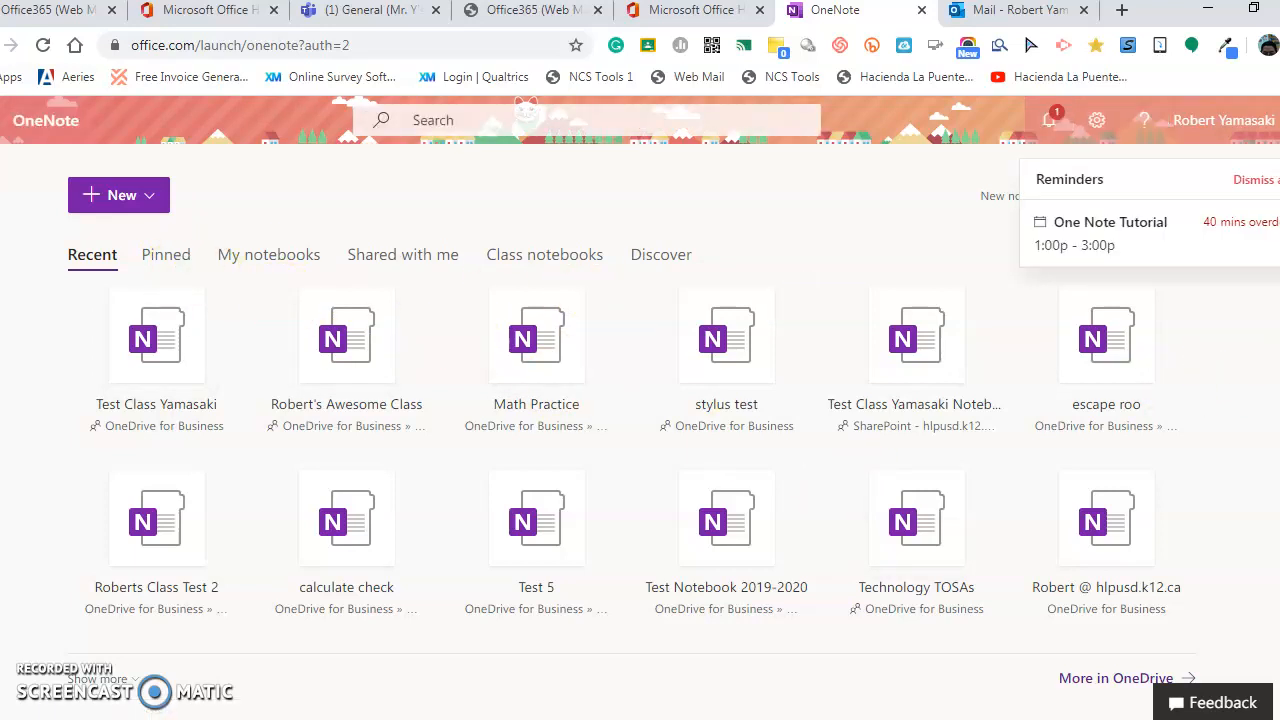
Filter the start page to Class notebooks and open the newly created notebook.
scroll(632, 416, "down", 1)
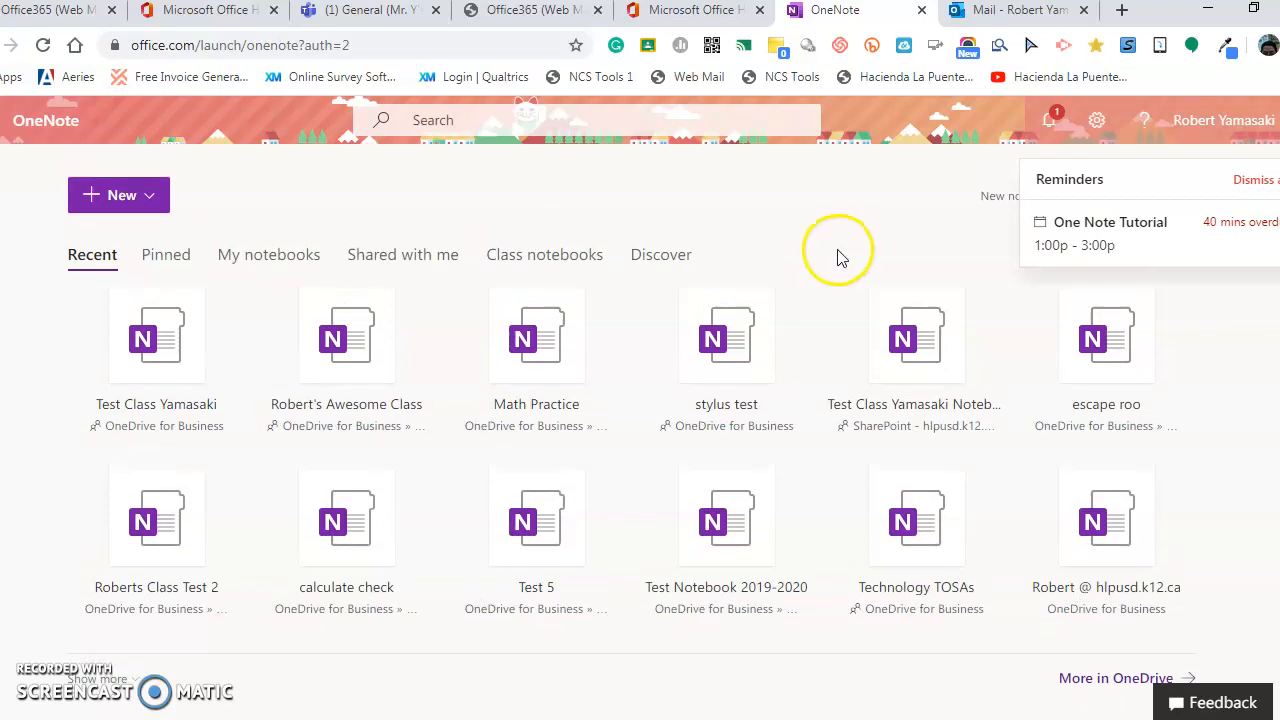
left_click(518, 266)
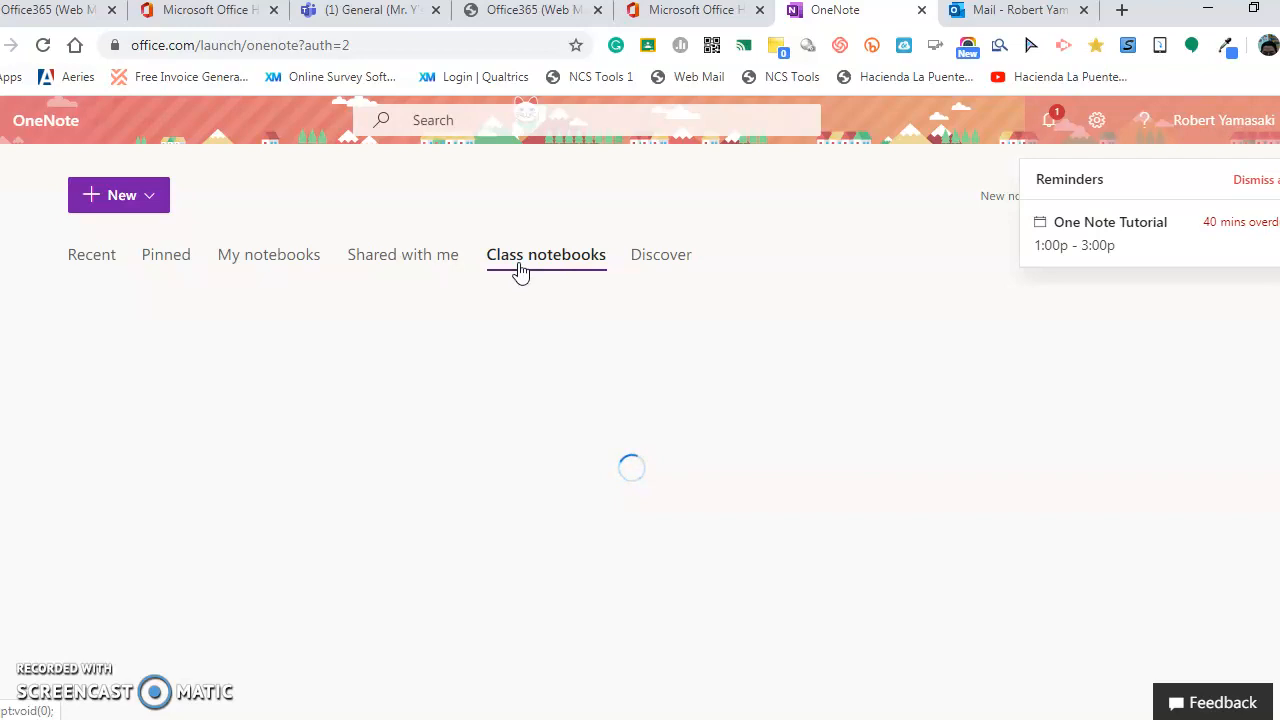
left_click(92, 262)
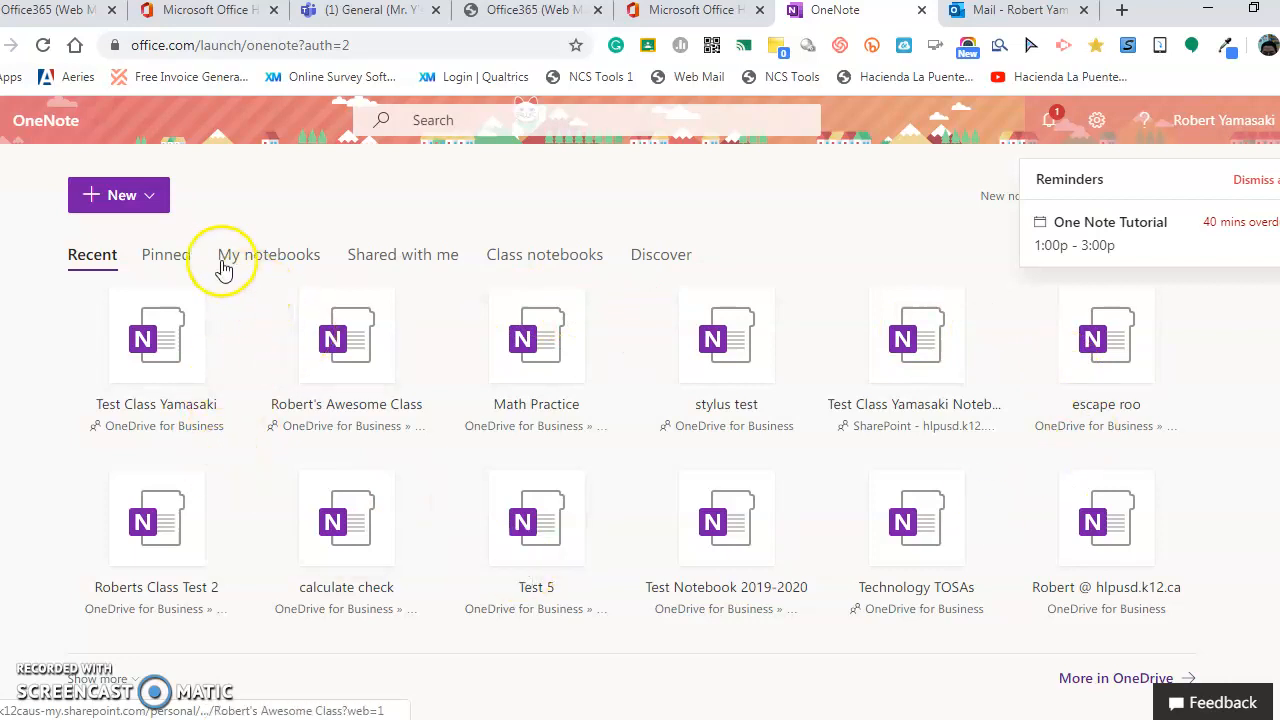
left_click(555, 262)
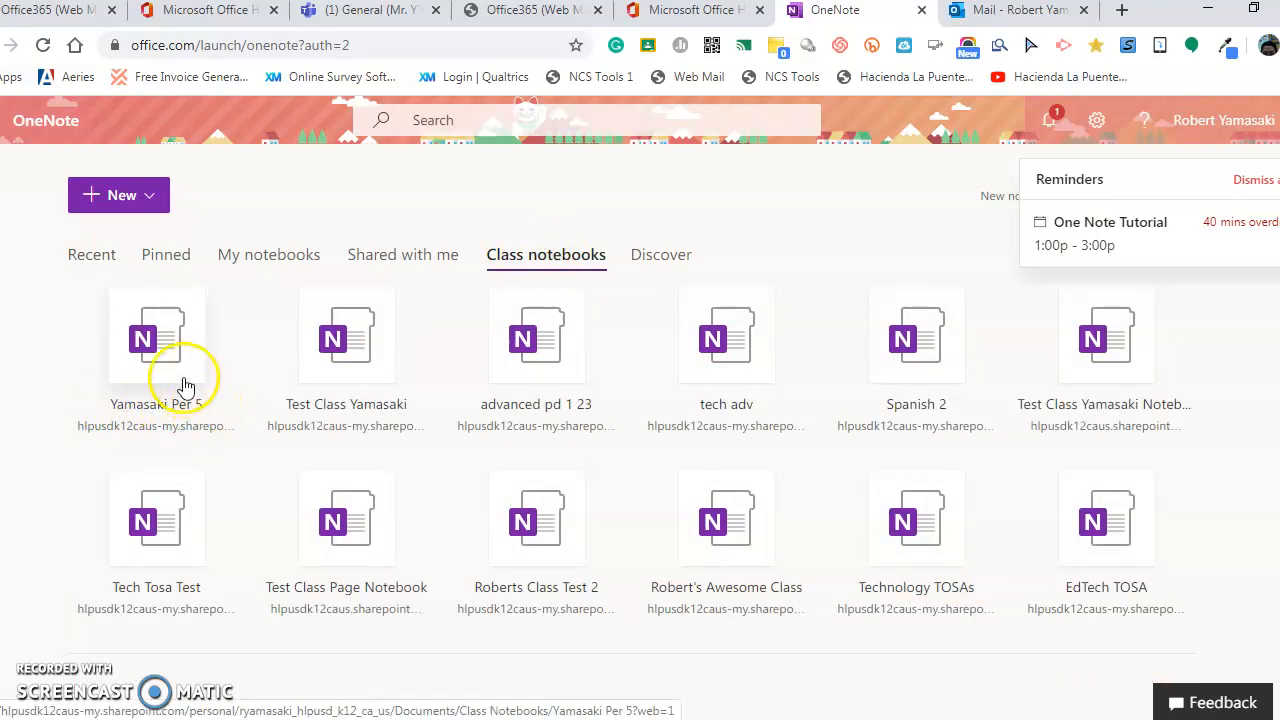
left_click(164, 356)
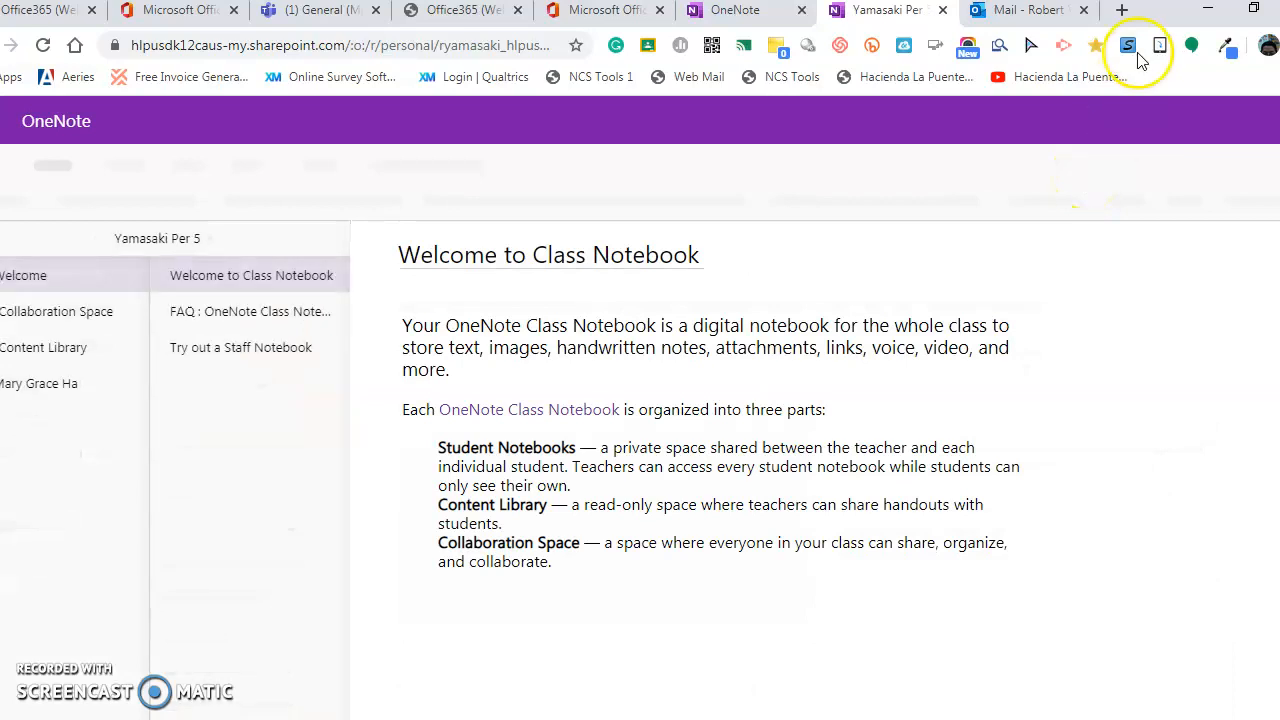
Resize the browser window and browse the Welcome section's pages.
left_click_drag(1160, 12, 877, 40)
left_click_drag(1024, 343, 1160, 380)
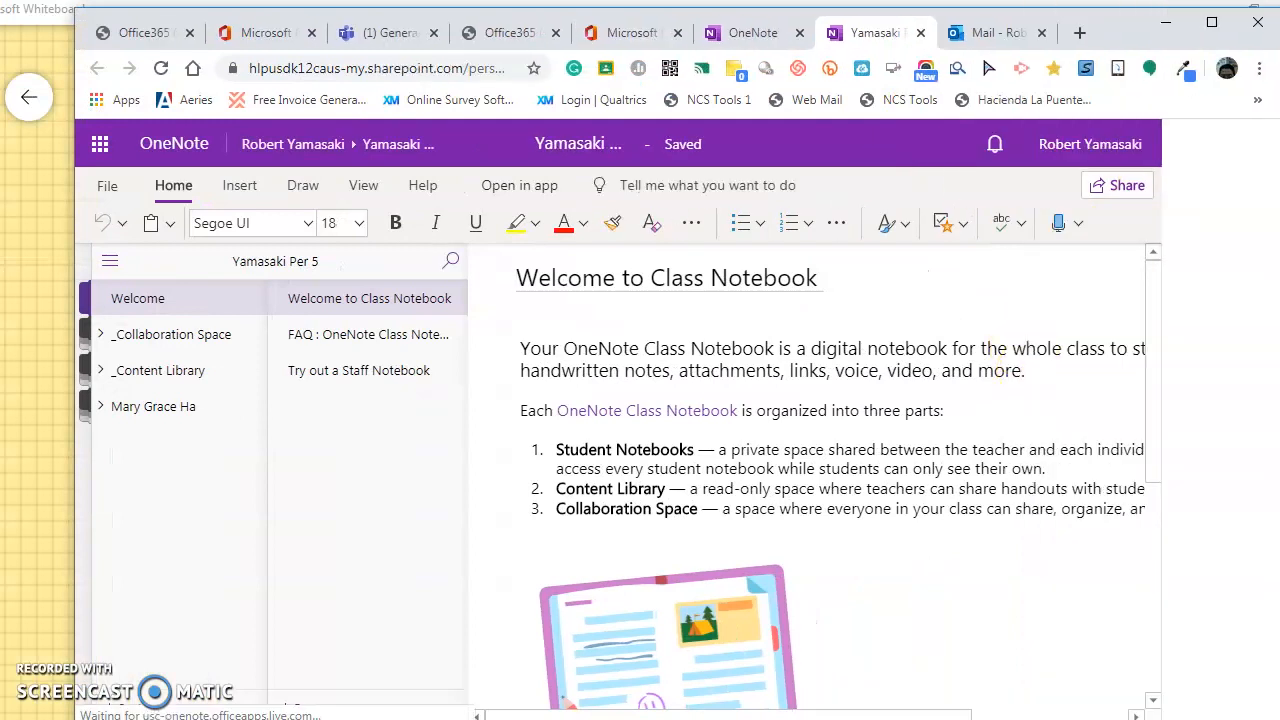
left_click_drag(71, 518, 2, 522)
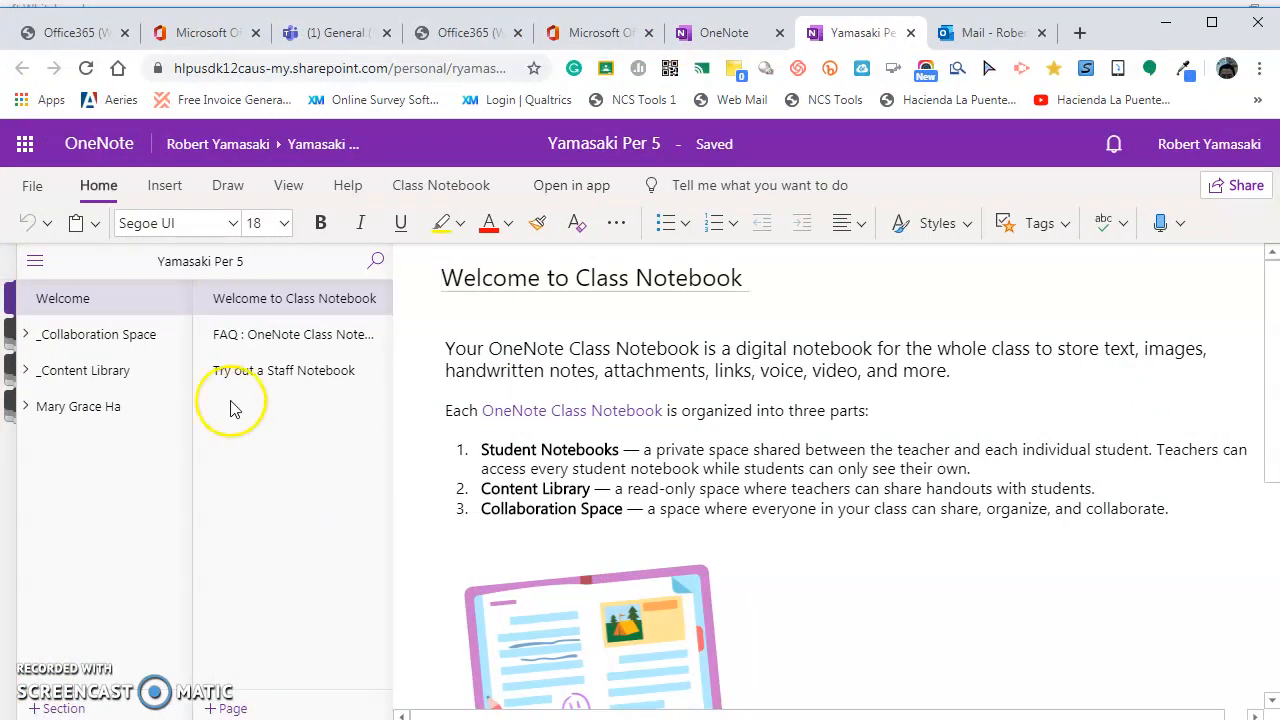
left_click(106, 306)
left_click(611, 481)
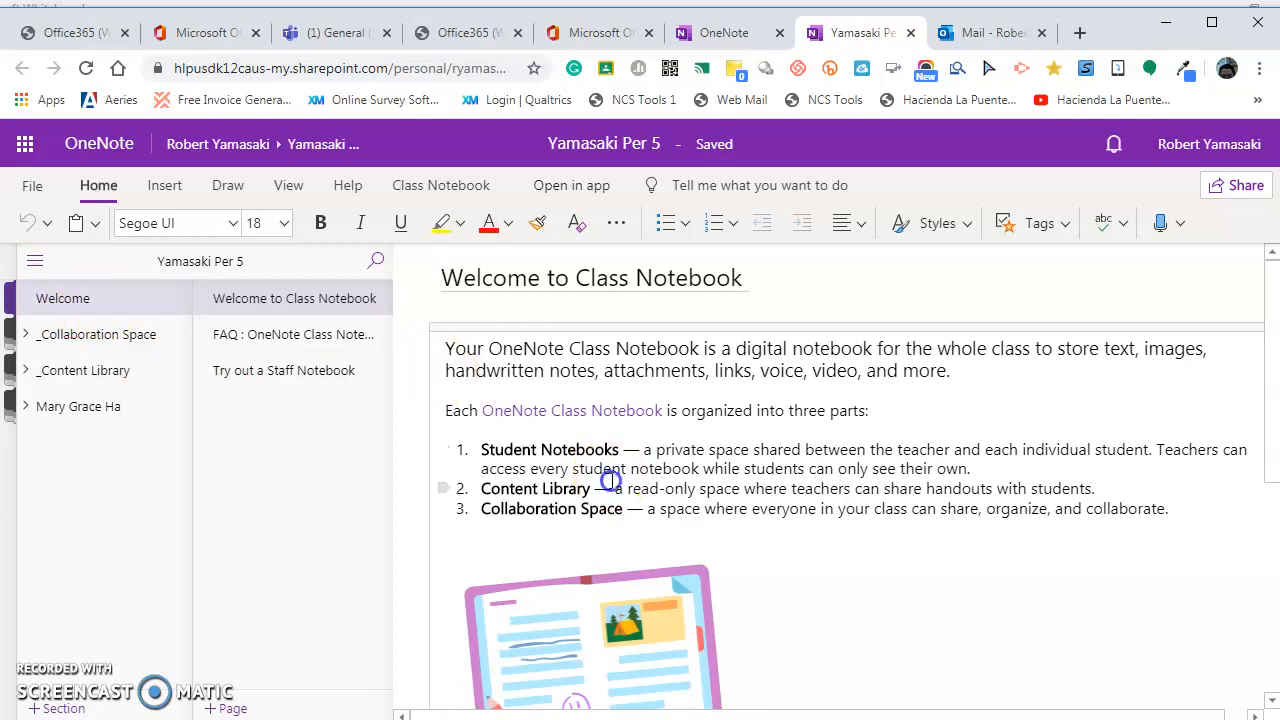
left_click(295, 337)
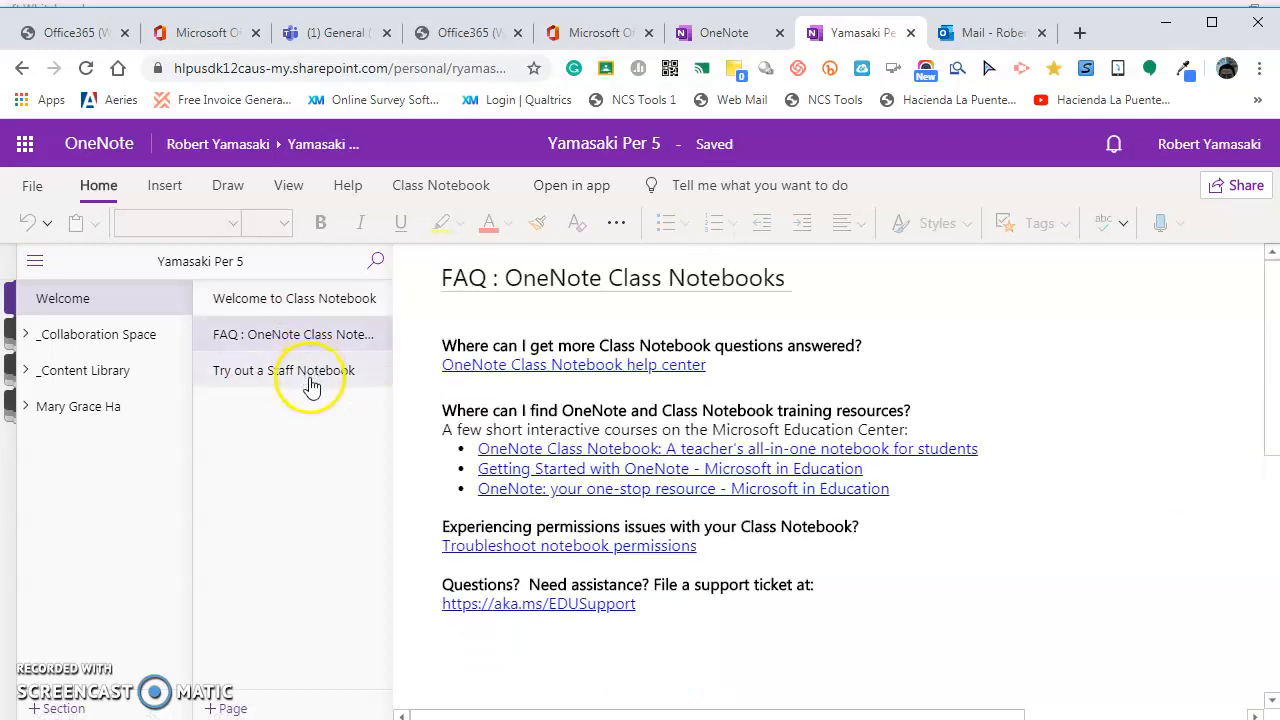
left_click(311, 385)
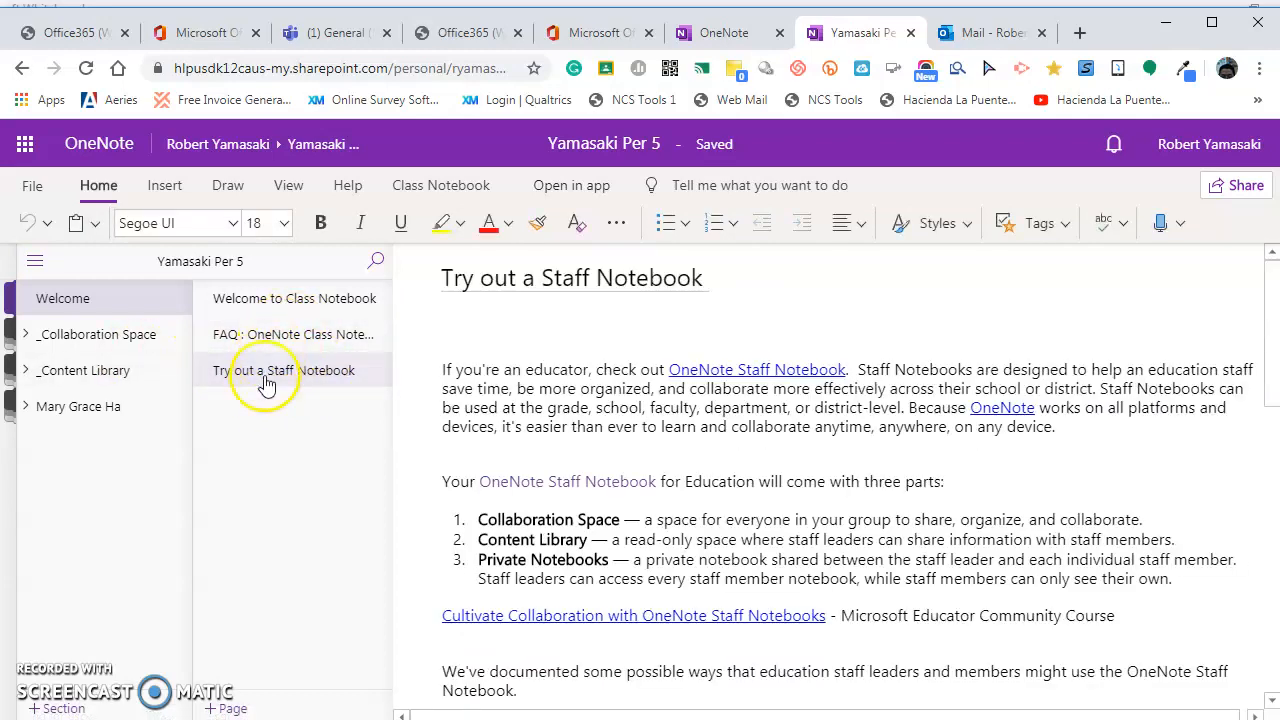
Permanently delete the FAQ page, then open _Collaboration Space's Using the Collaboration Space section.
right_click(281, 340)
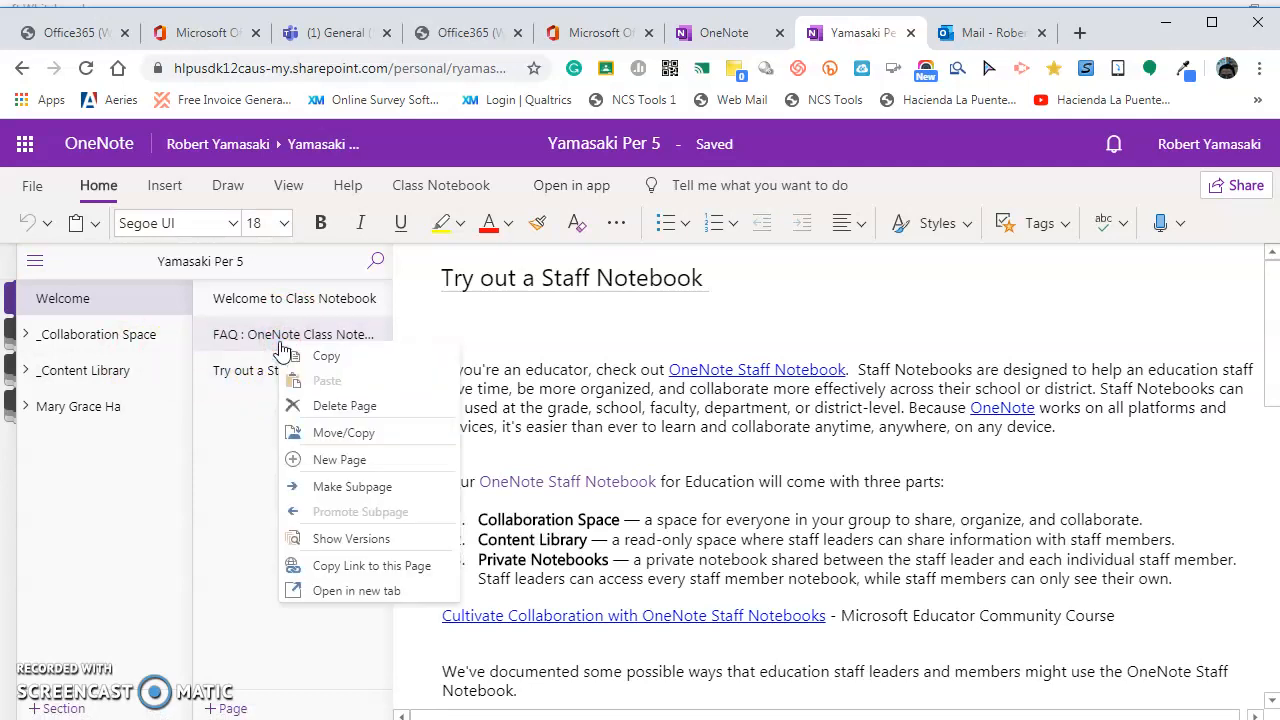
left_click(330, 407)
left_click(687, 476)
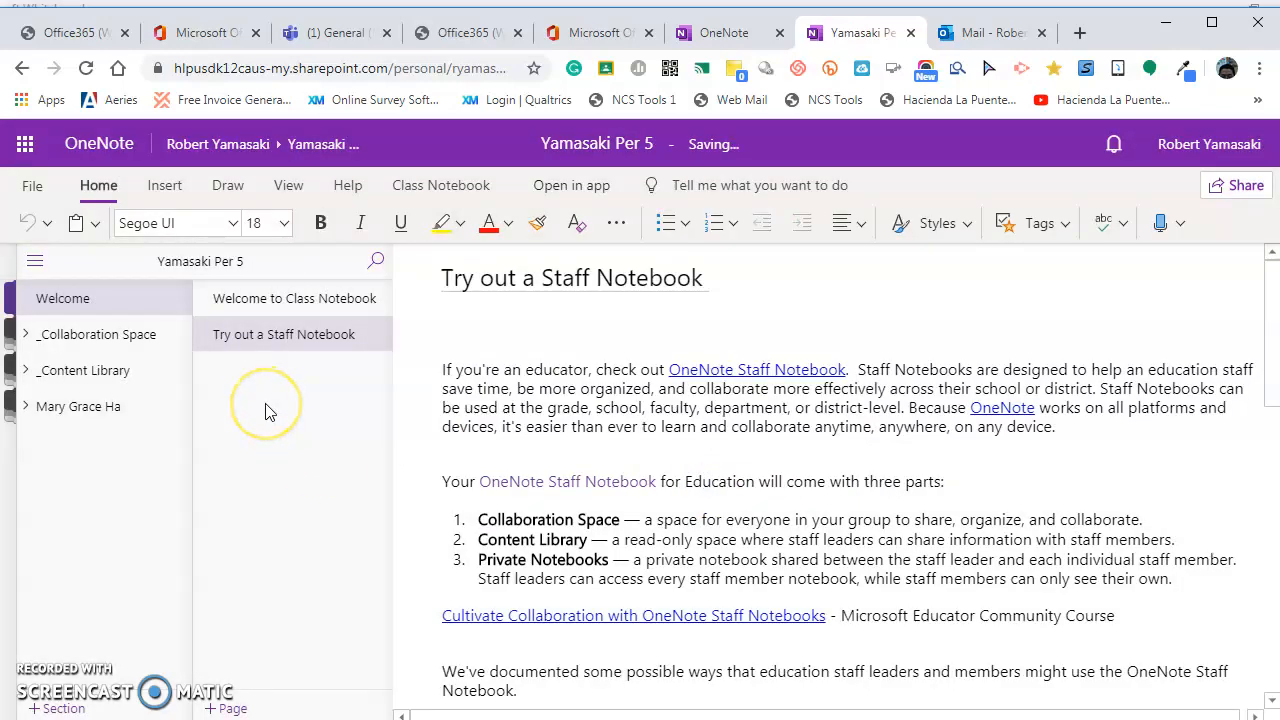
left_click(118, 334)
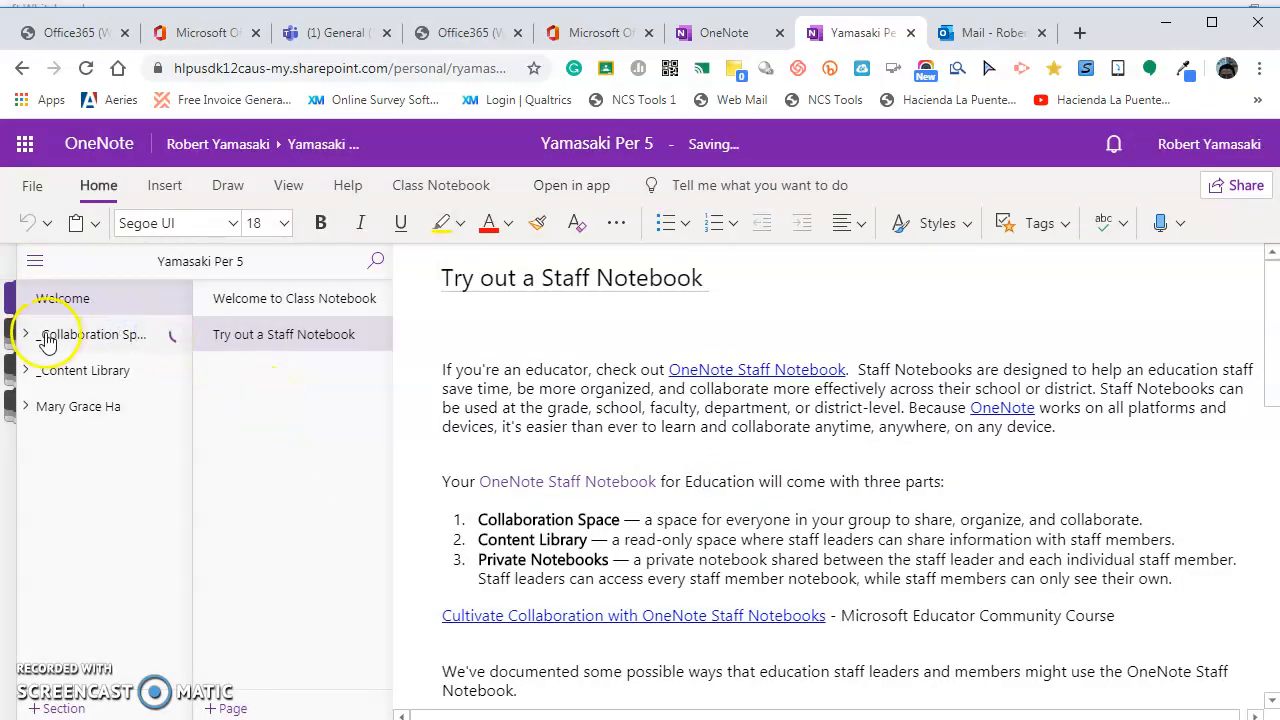
left_click(95, 370)
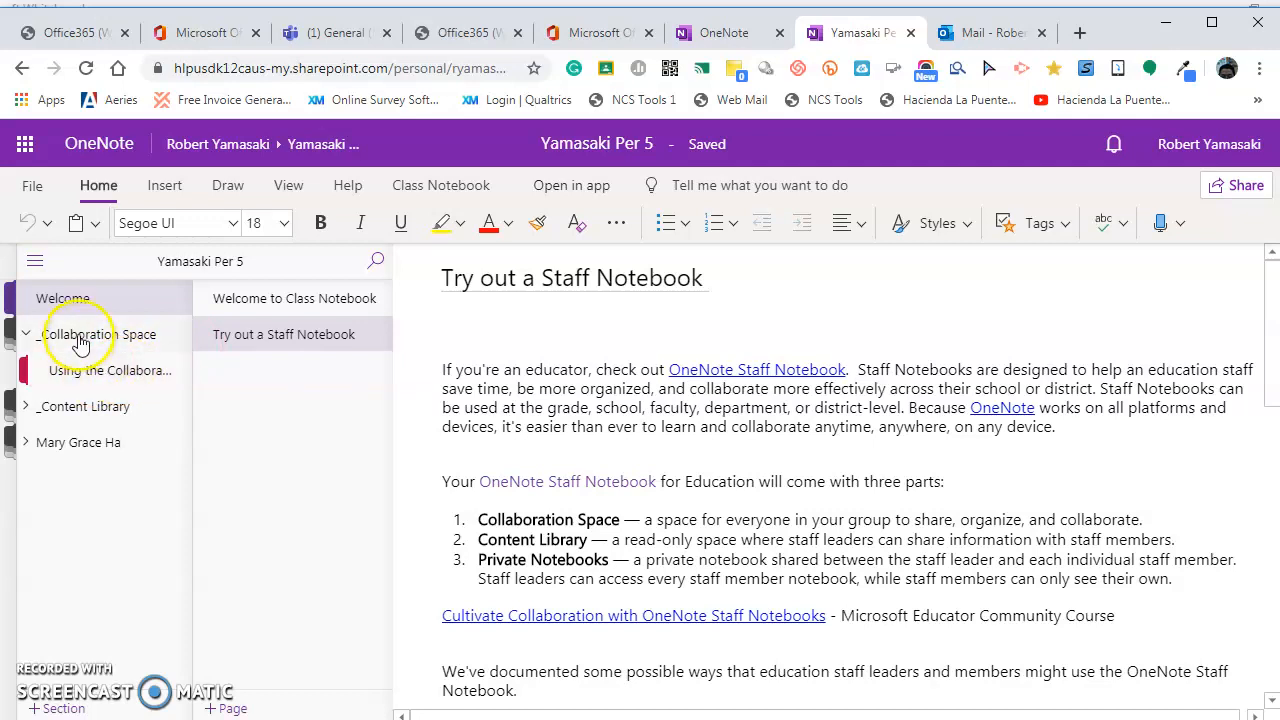
Rename the Using the Collaboration Space section to Group 1.
left_click(101, 372)
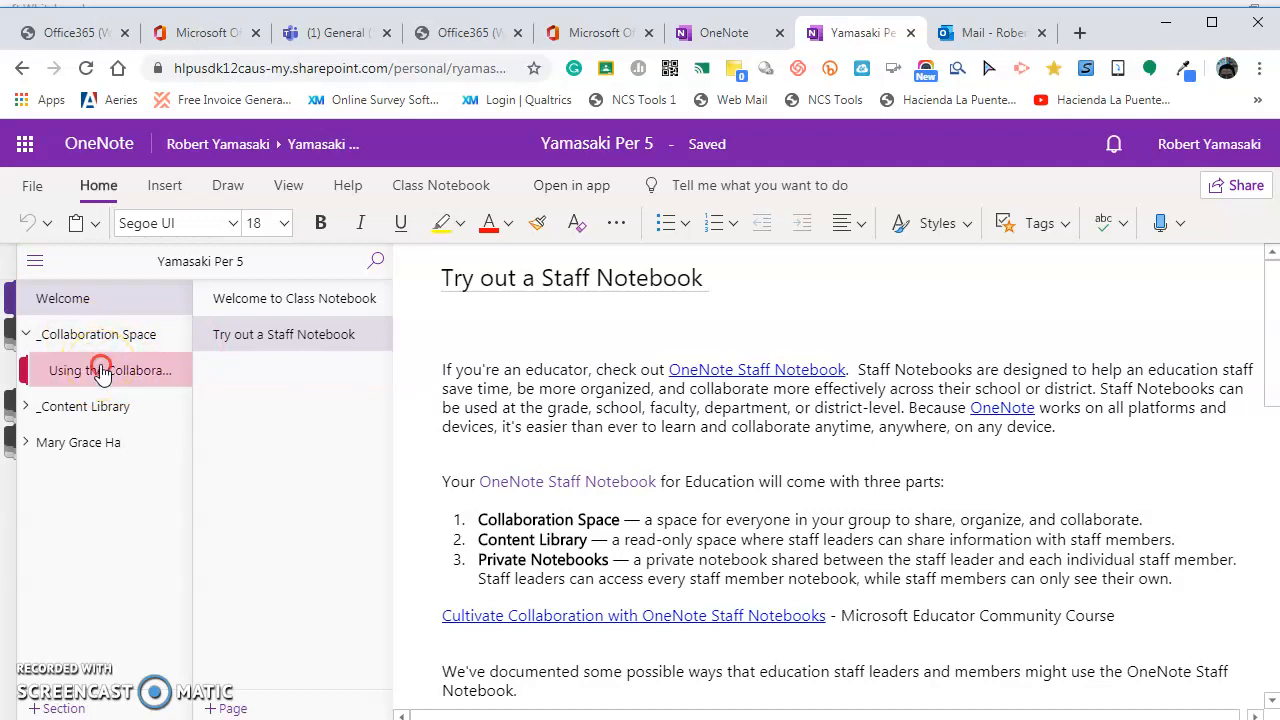
right_click(101, 372)
left_click(135, 374)
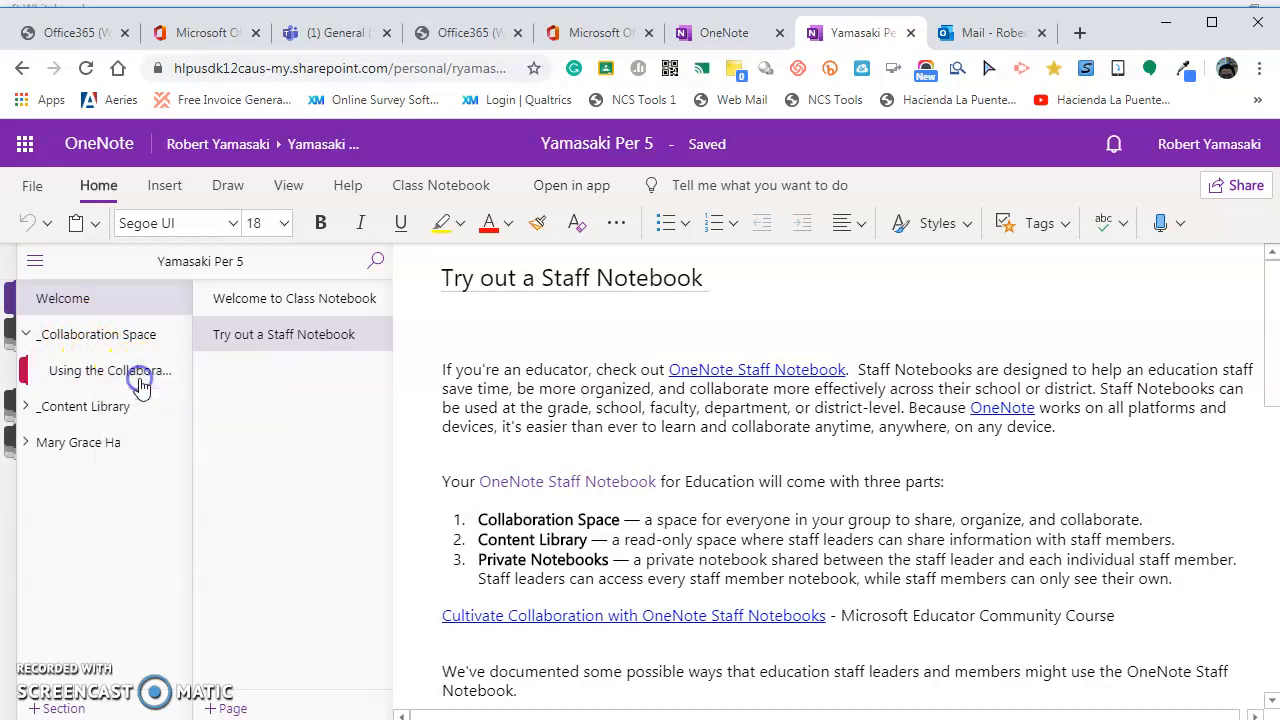
left_click(578, 394)
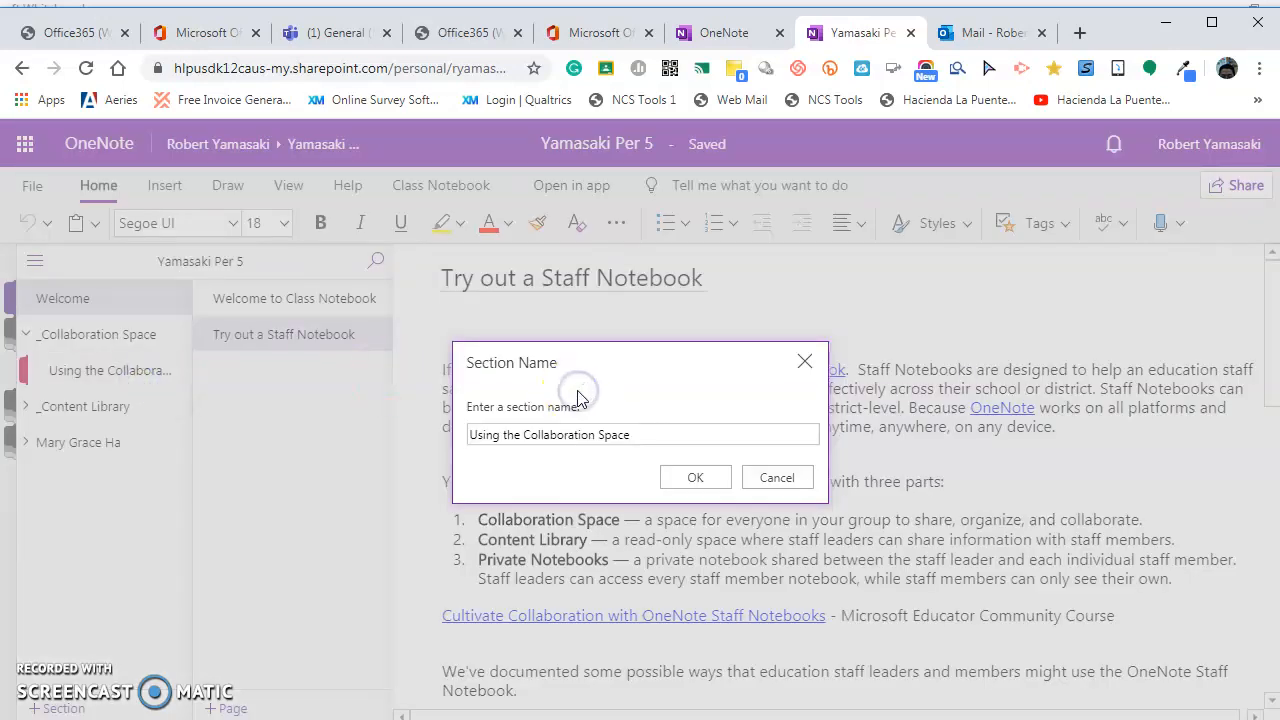
triple_click(647, 436)
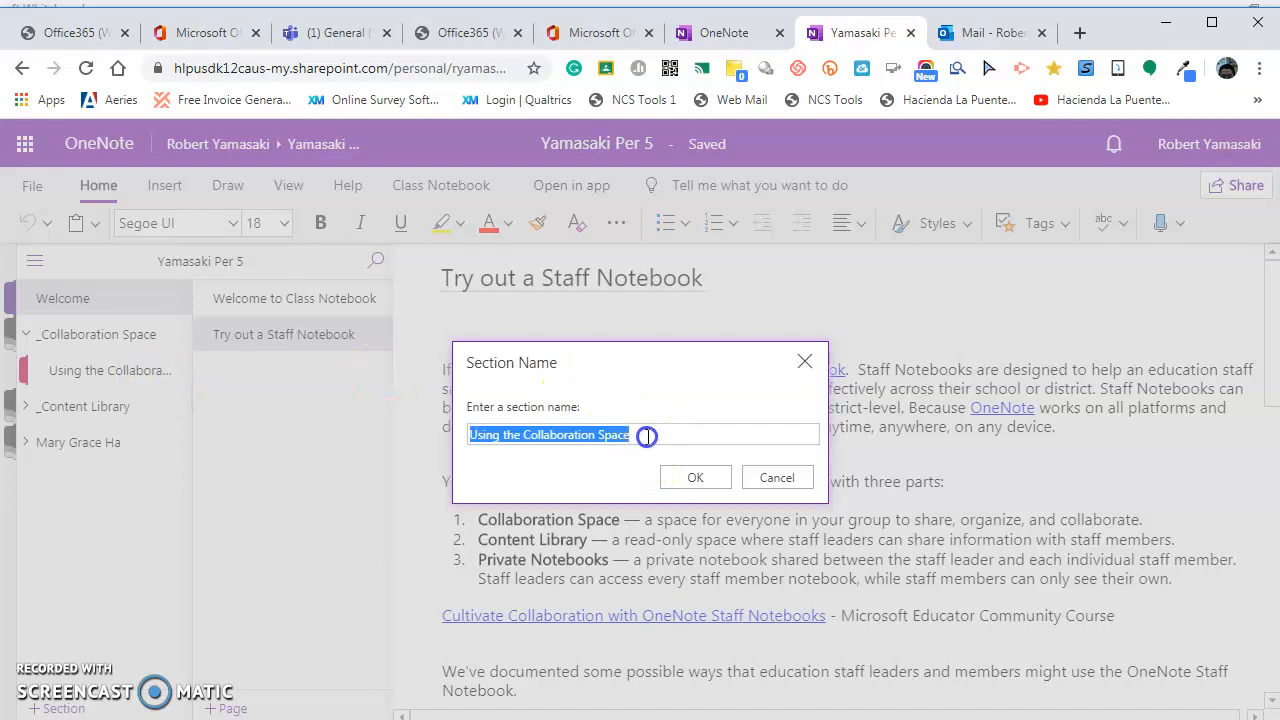
type("Group 1")
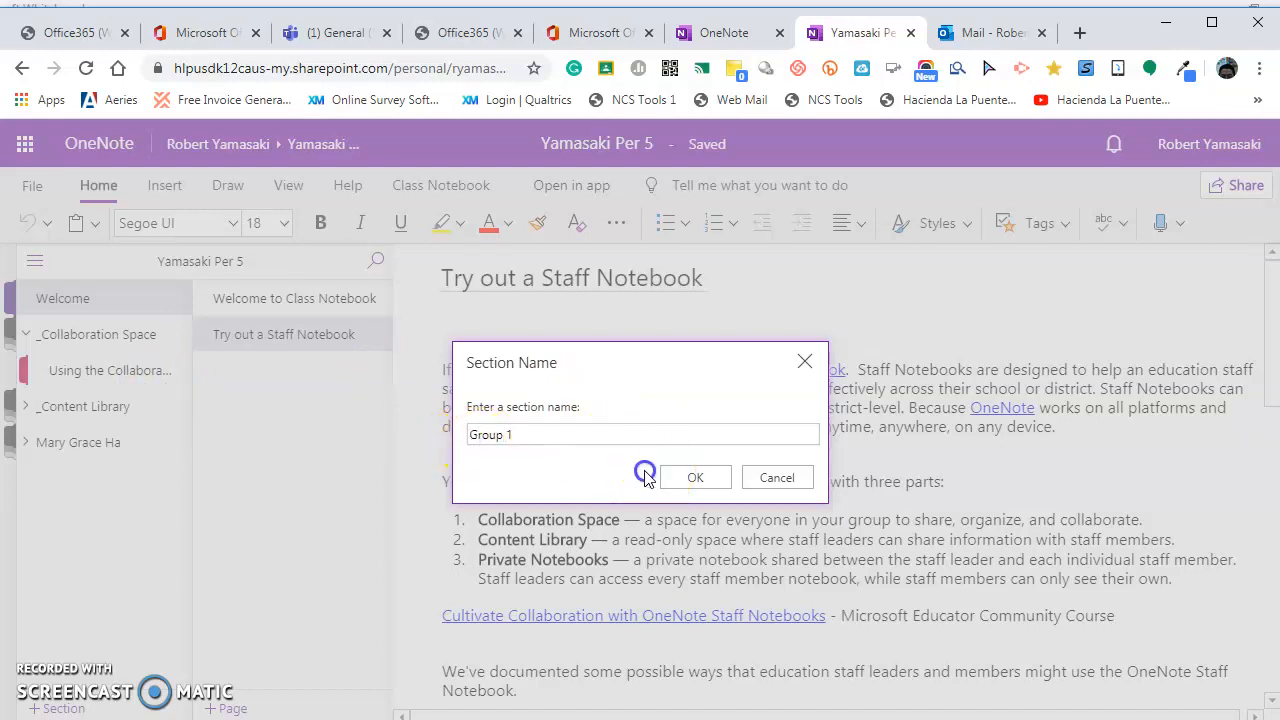
left_click(688, 478)
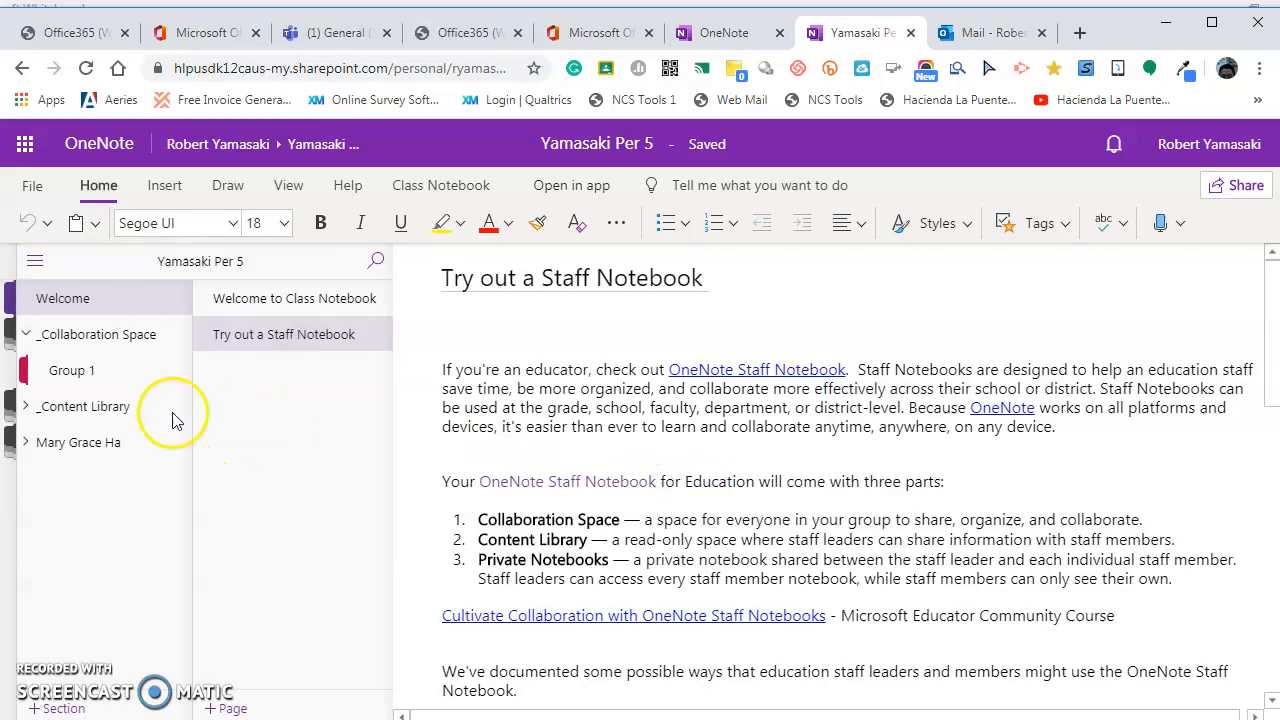
Add a new Group 2 section under _Collaboration Space.
left_click(123, 368)
left_click(120, 342)
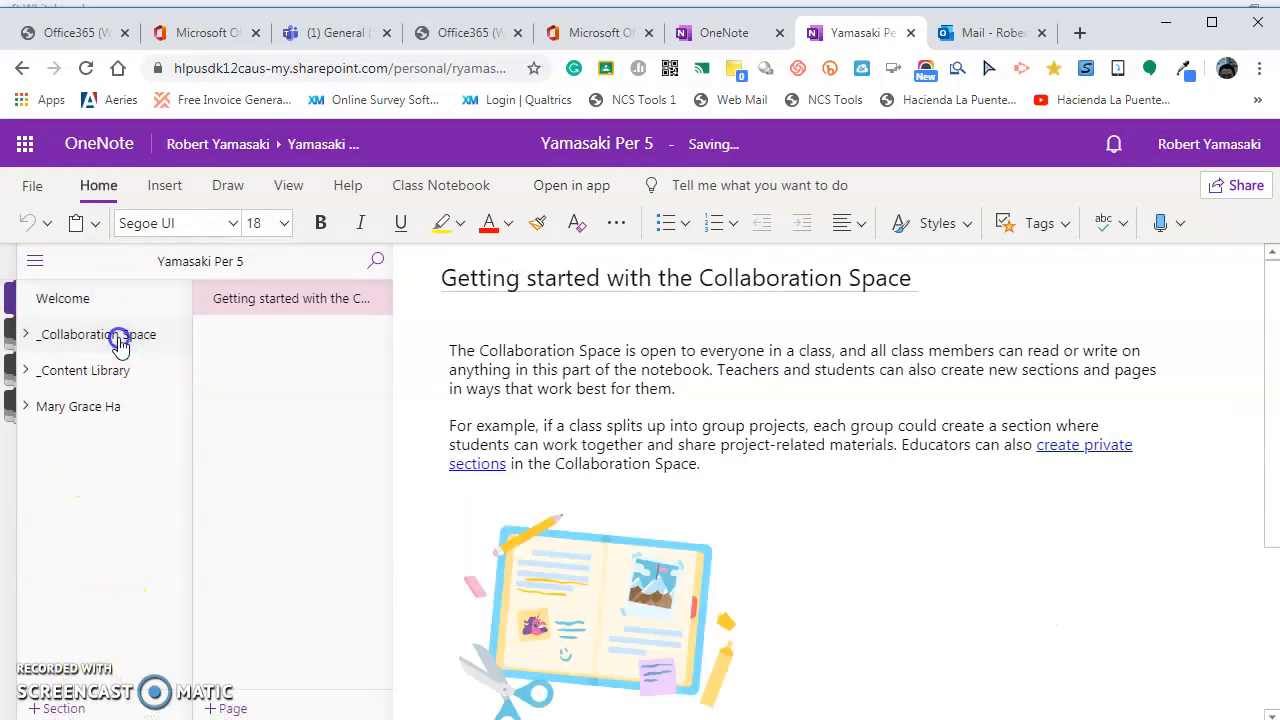
left_click(118, 338)
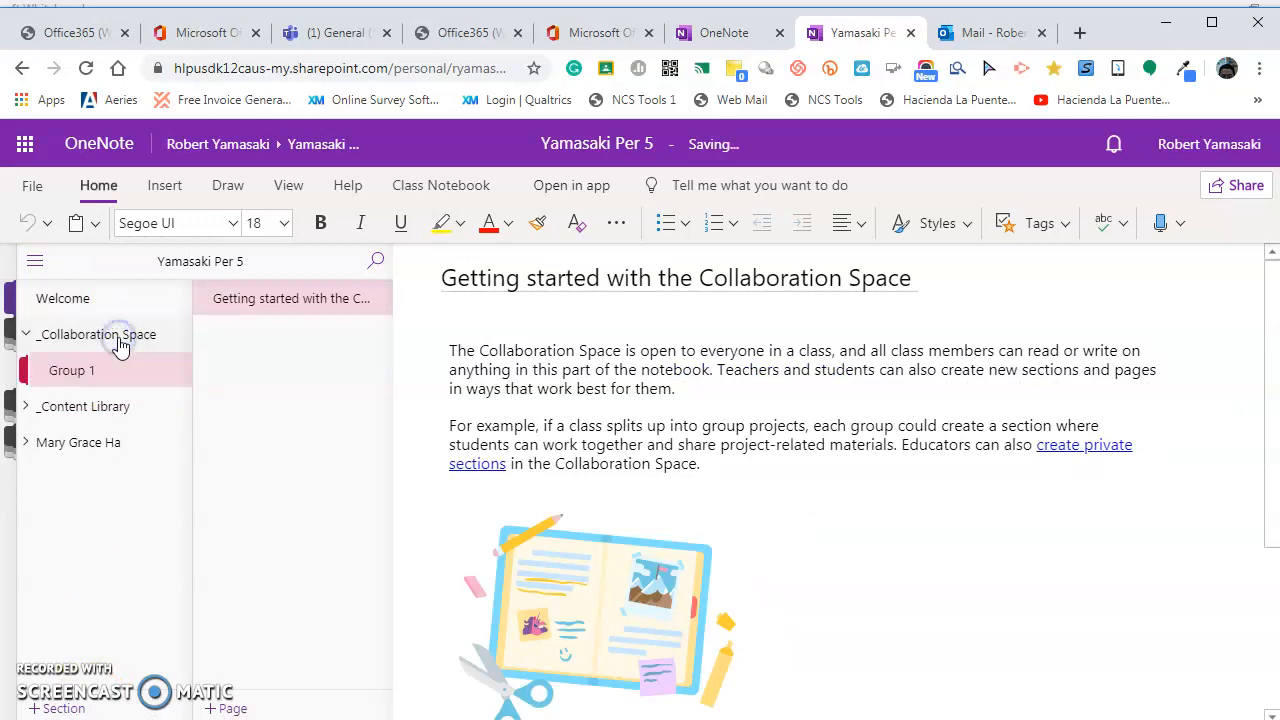
left_click(62, 709)
left_click(594, 480)
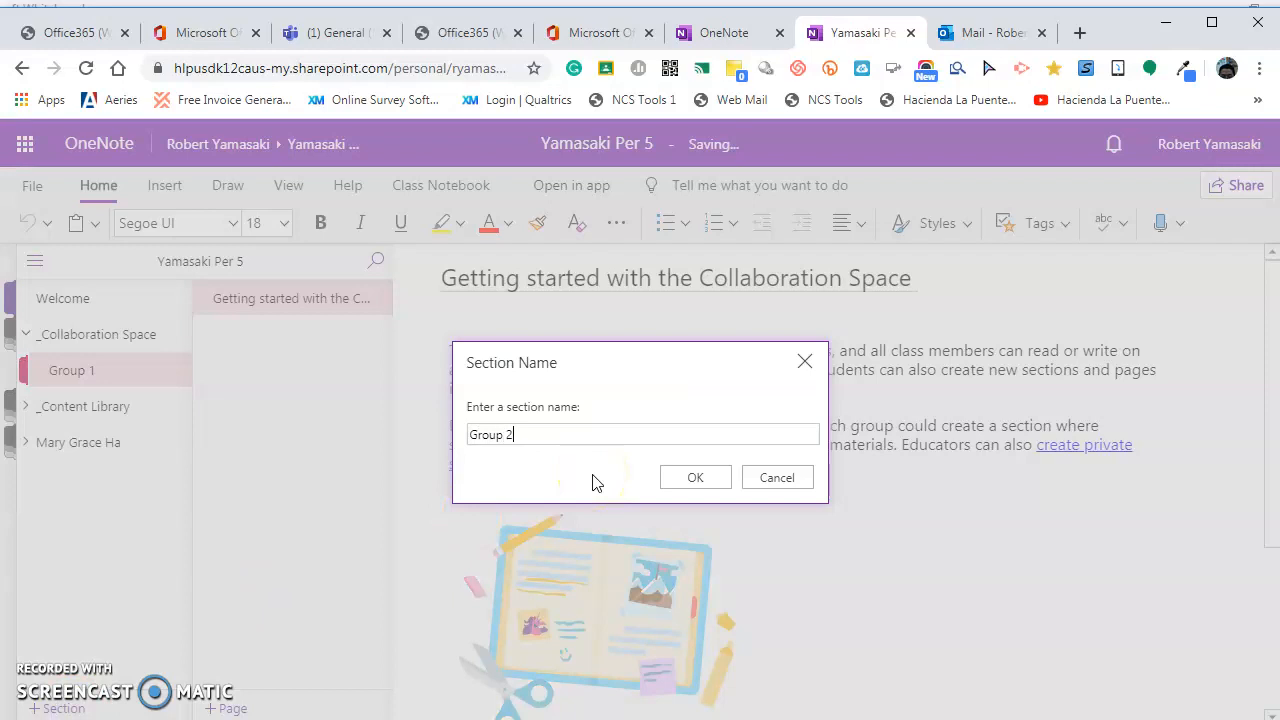
left_click(690, 478)
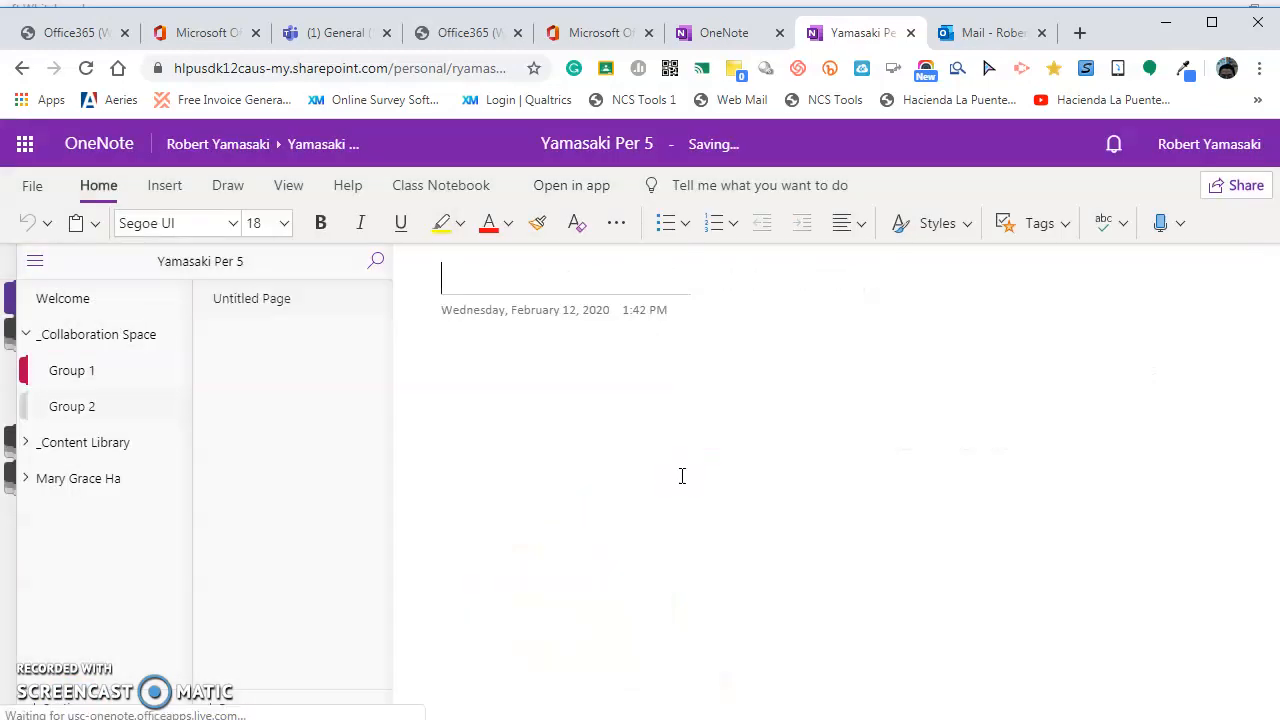
In Group 1, permanently delete the getting-started page and add a new Lab 1 page.
left_click(107, 370)
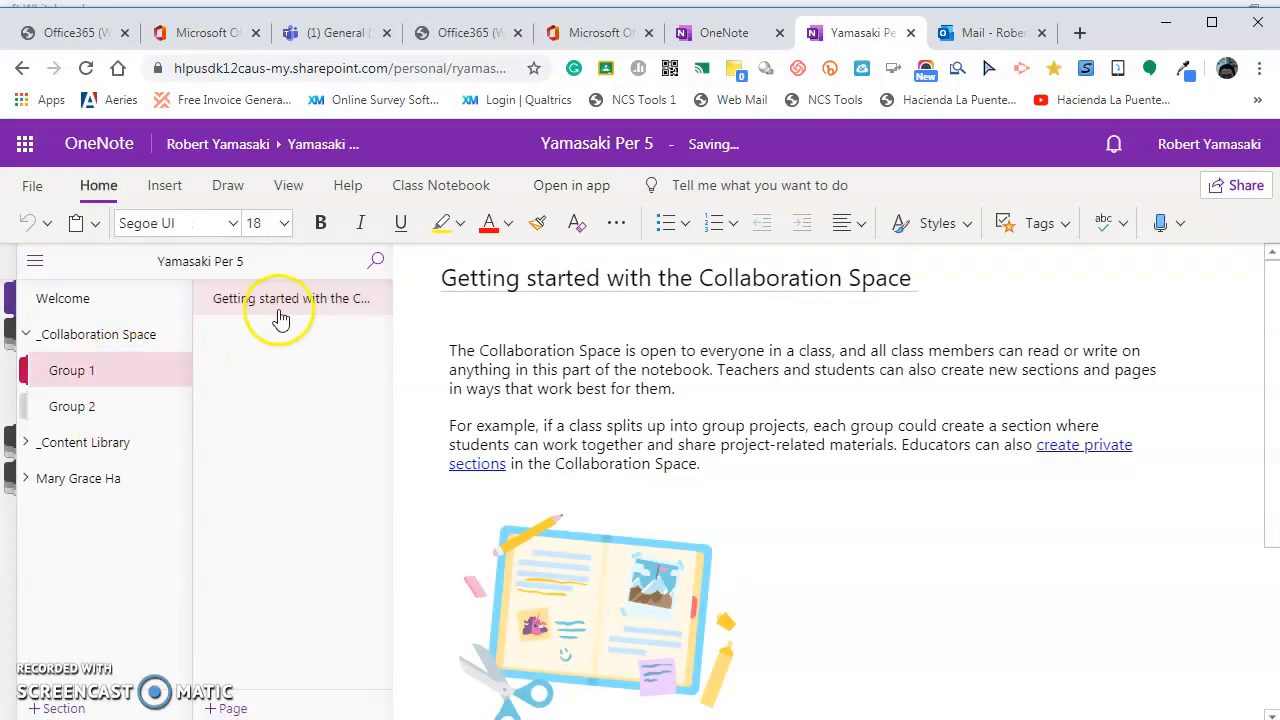
right_click(285, 312)
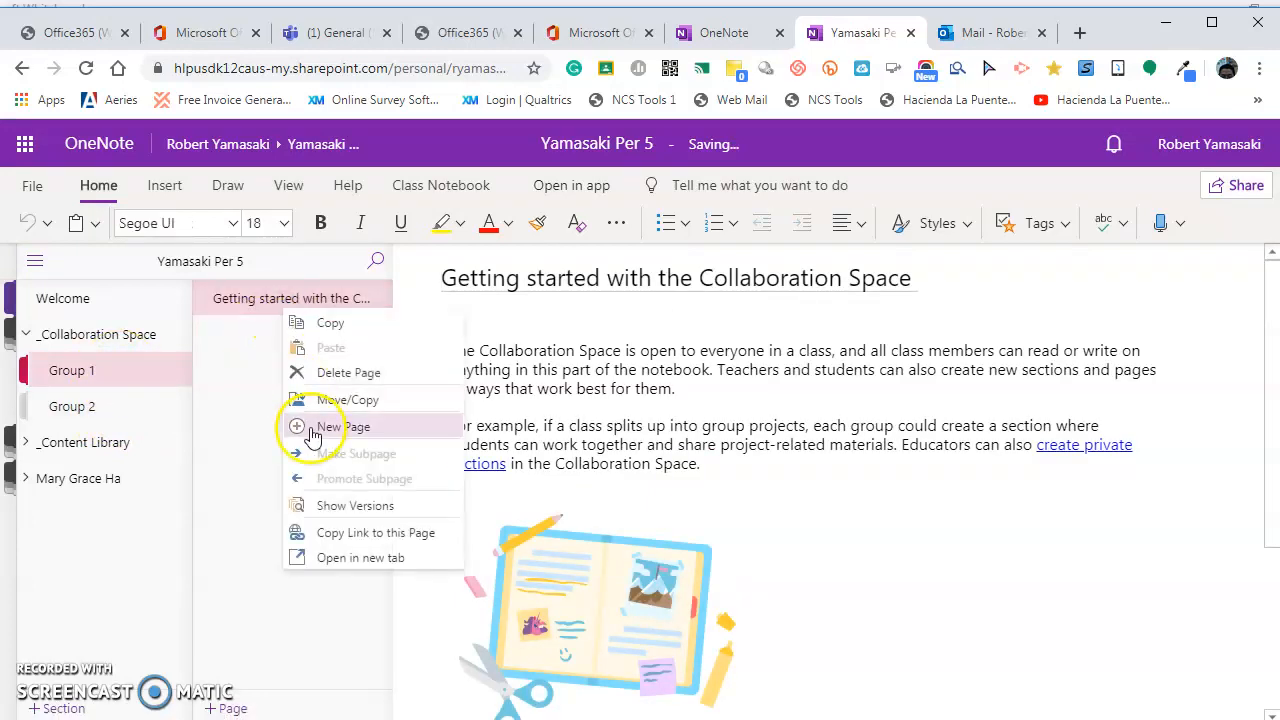
left_click(328, 378)
left_click(697, 474)
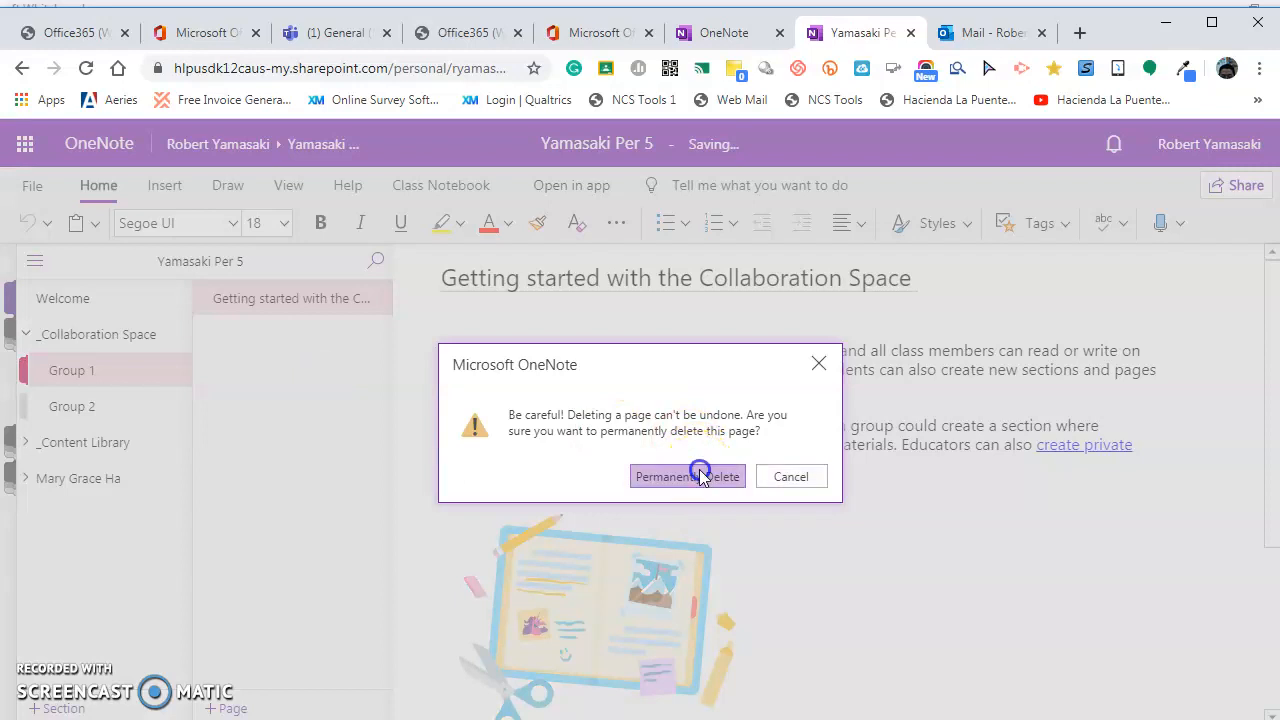
left_click(248, 708)
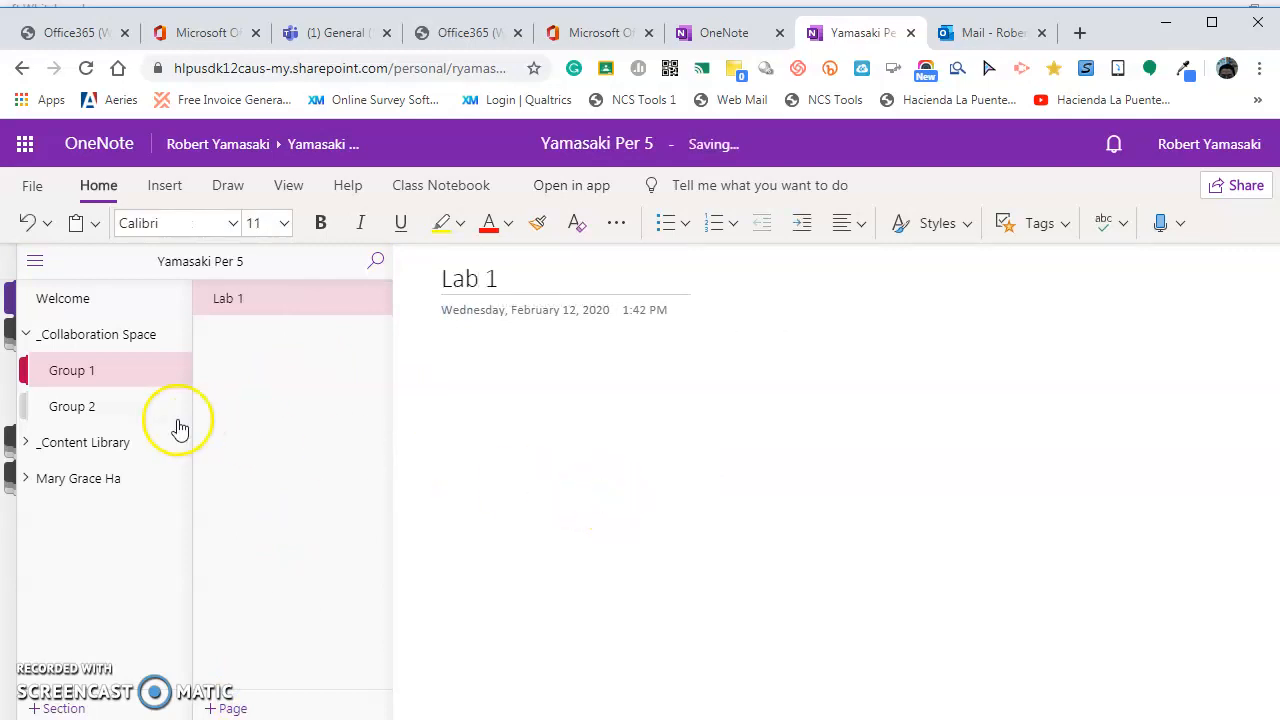
left_click(116, 378)
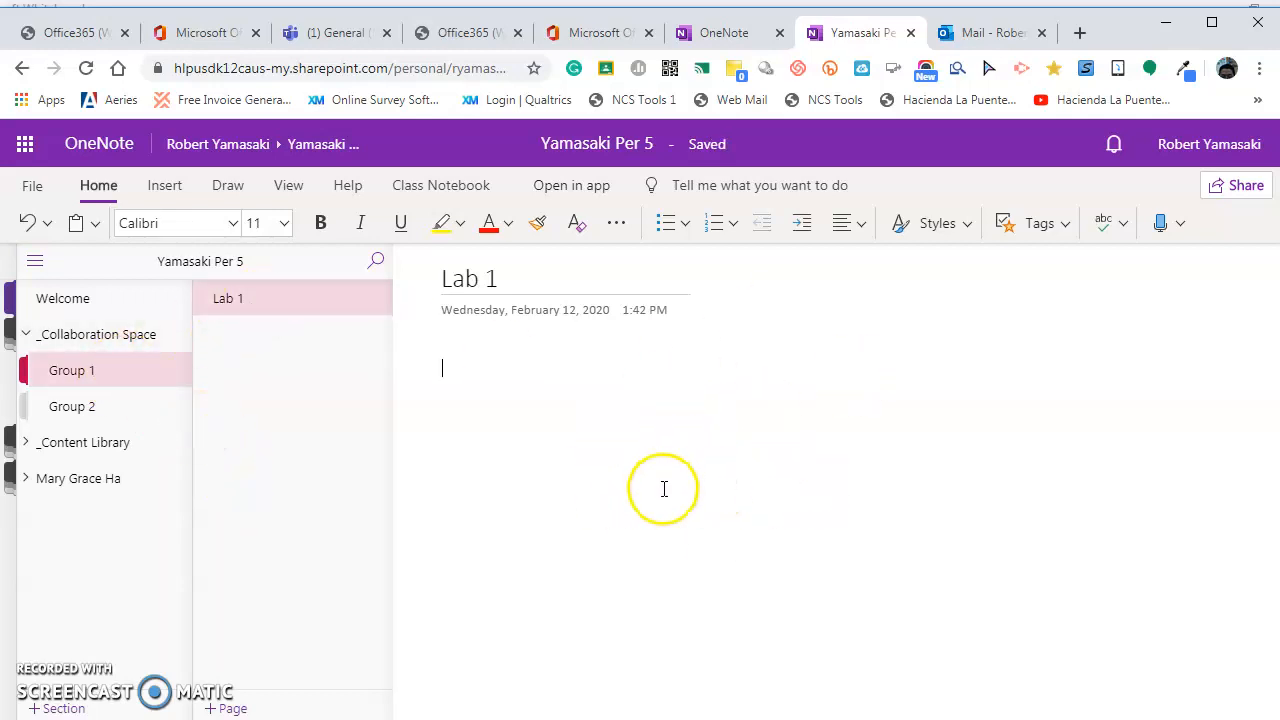
Title Group 2's Untitled Page 'Lab 1'.
left_click(73, 410)
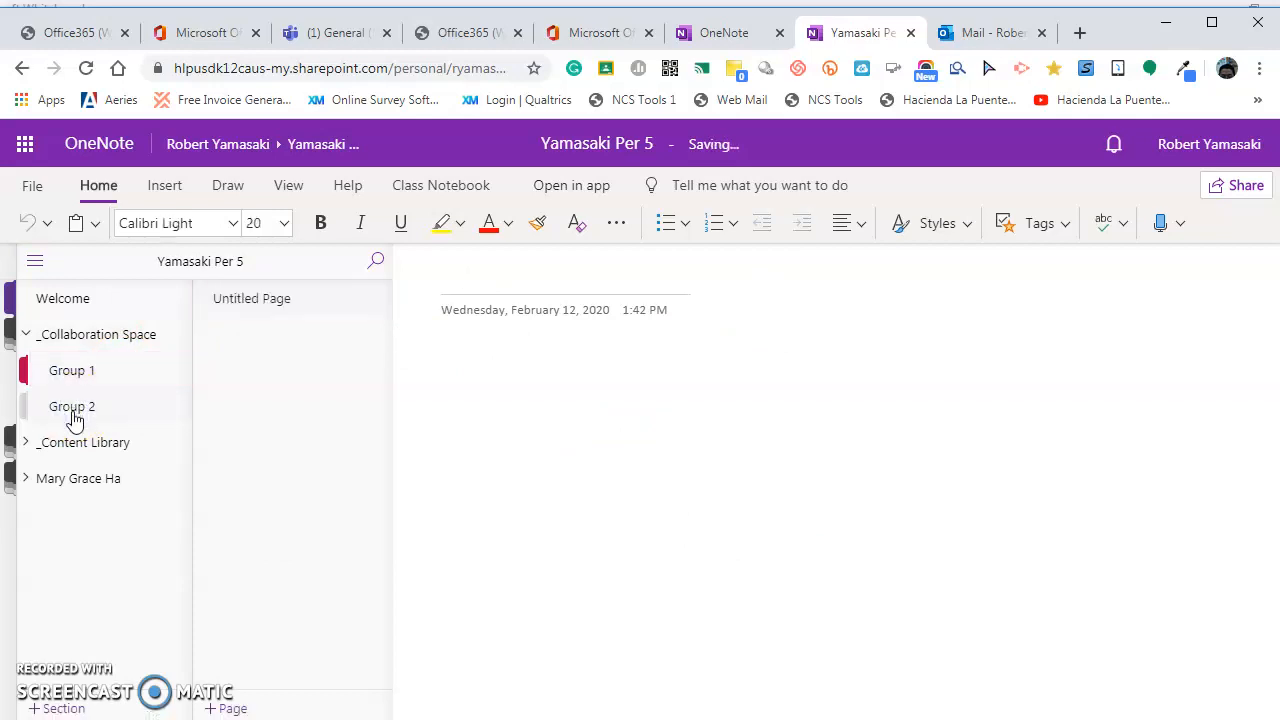
left_click(266, 308)
left_click(94, 374)
left_click(113, 406)
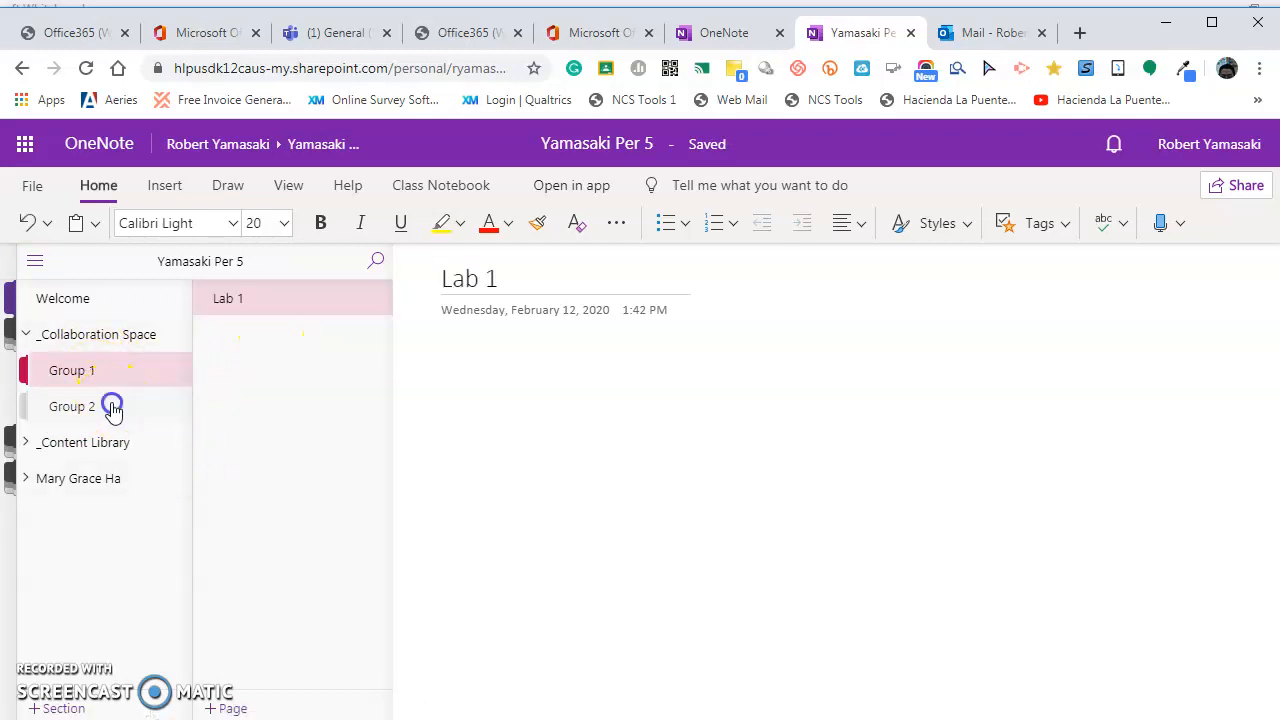
left_click(294, 296)
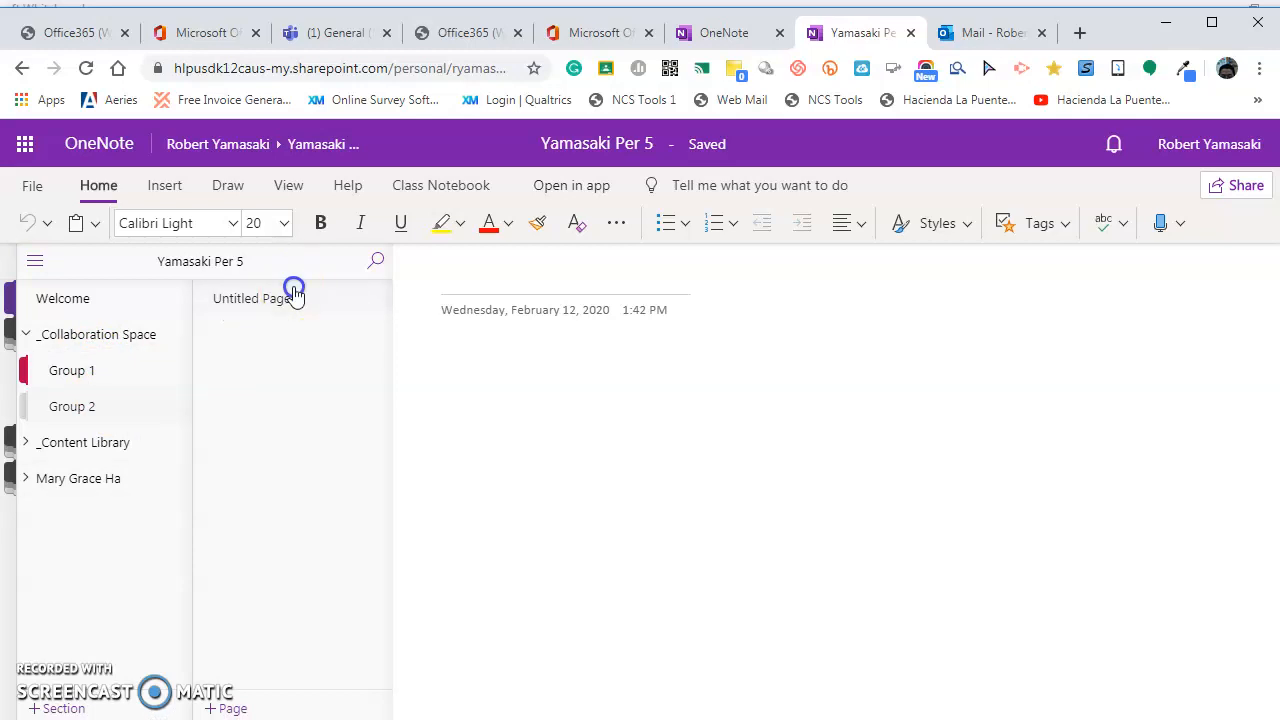
left_click(520, 267)
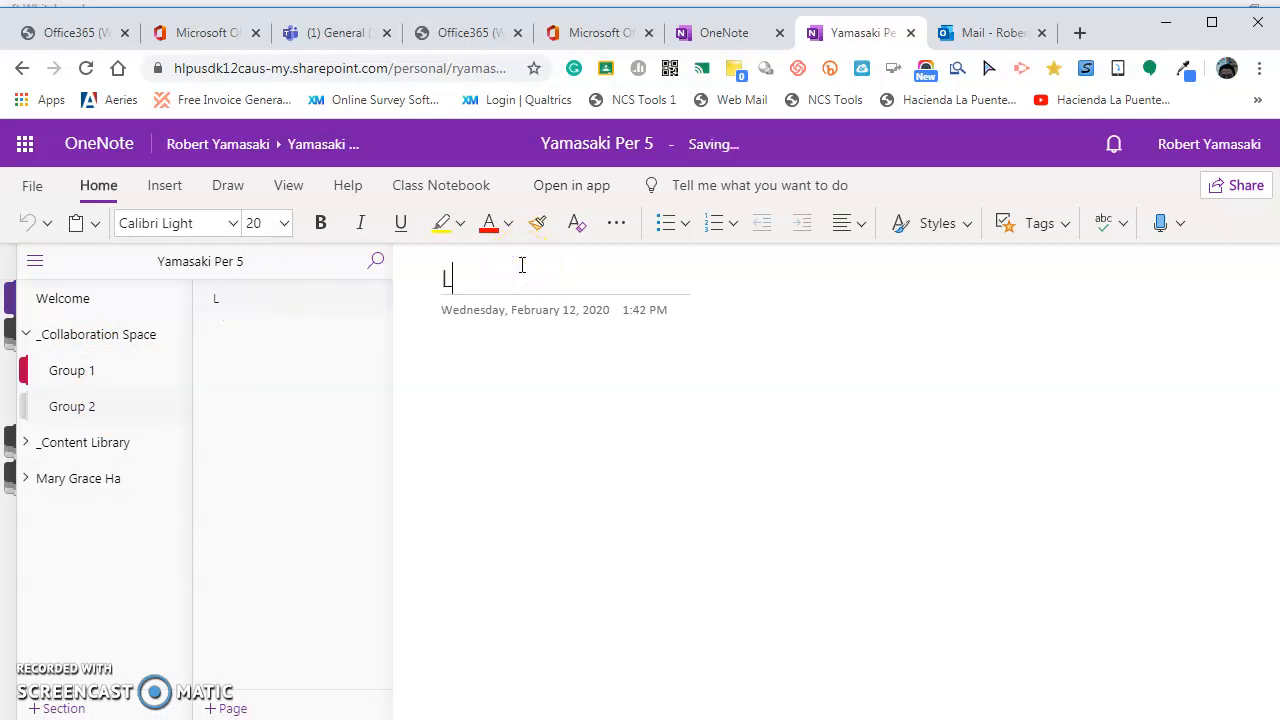
type("Lab 1")
key("Return")
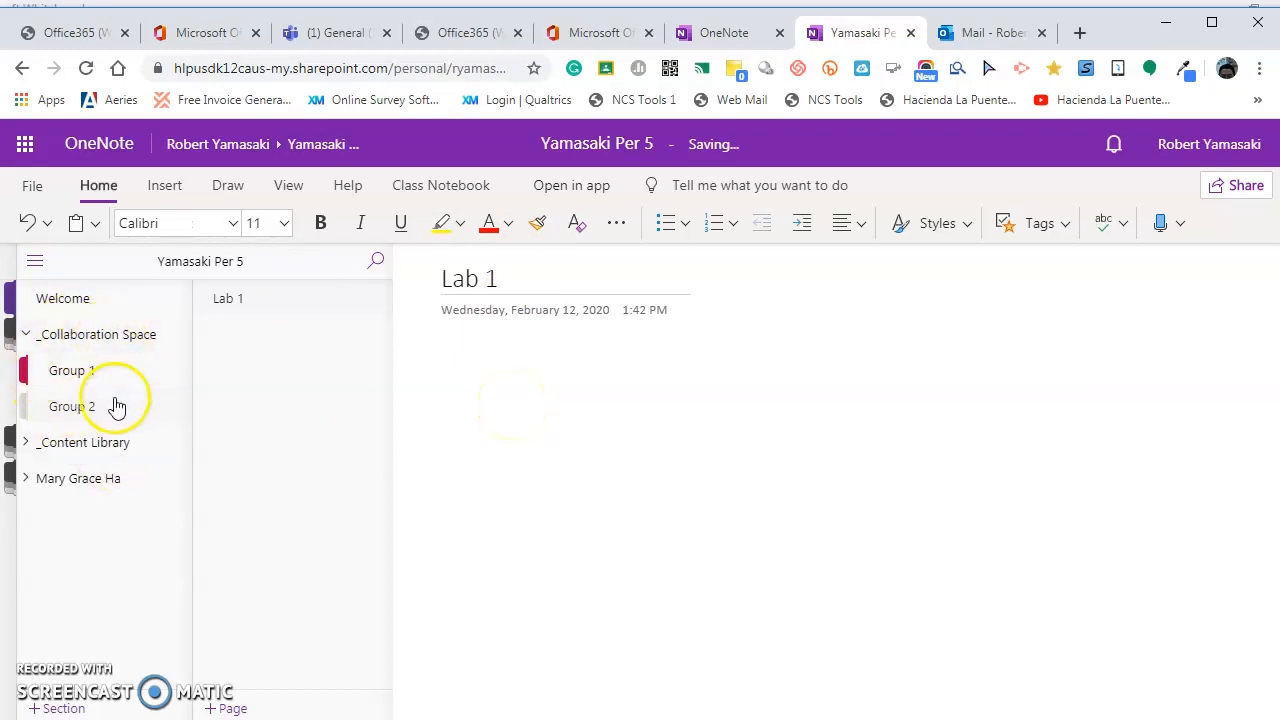
left_click(82, 376)
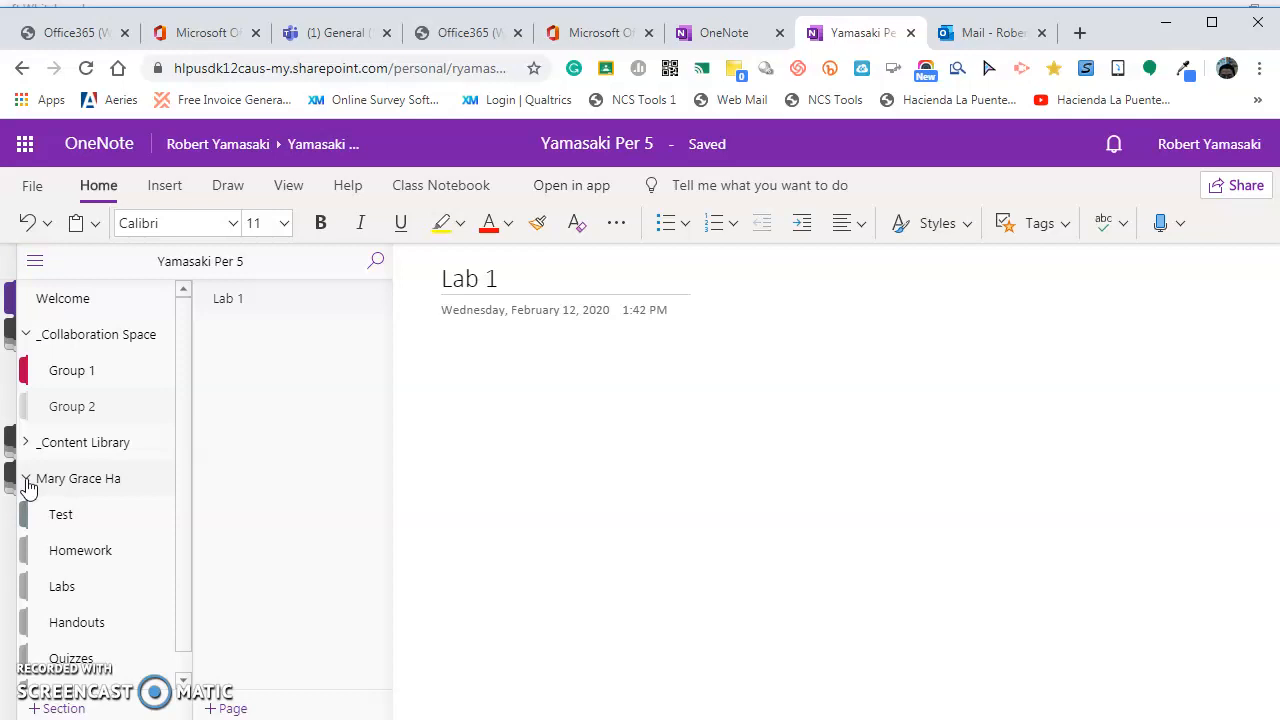
Look through the student's Test, Homework and Quizzes sections, then collapse the student's section group.
left_click_drag(183, 457, 183, 500)
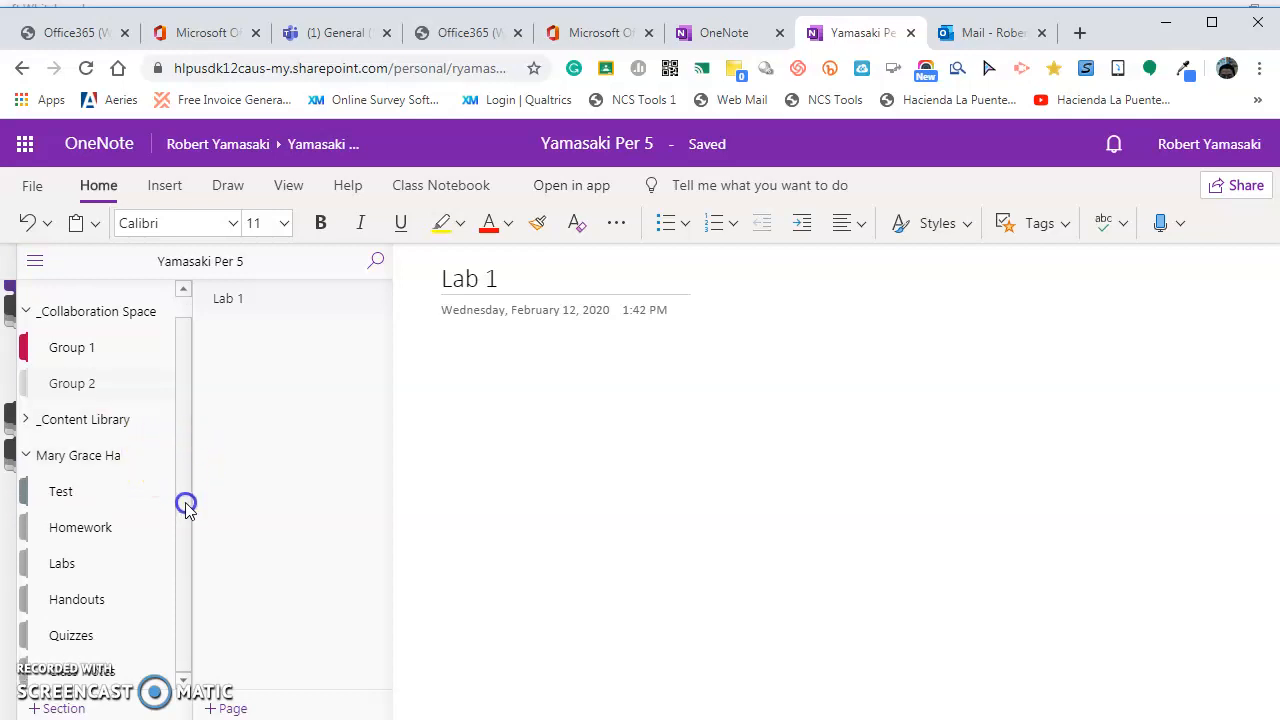
left_click(92, 495)
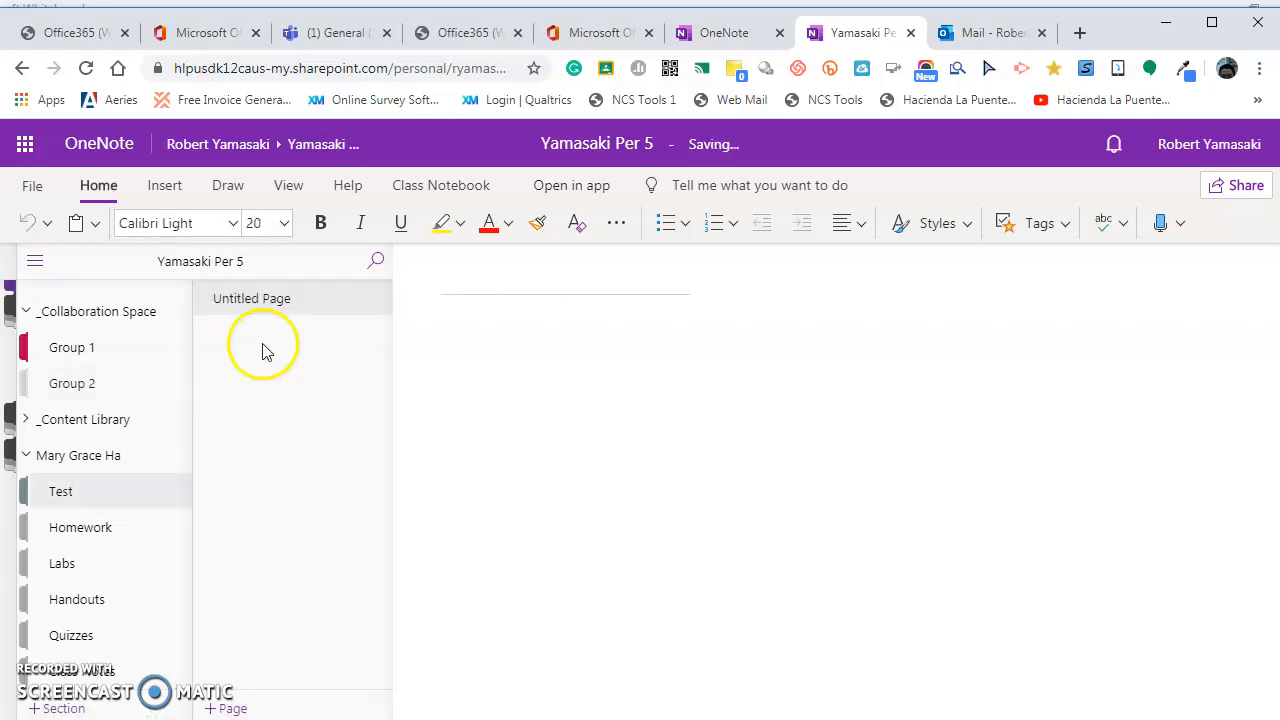
left_click(86, 531)
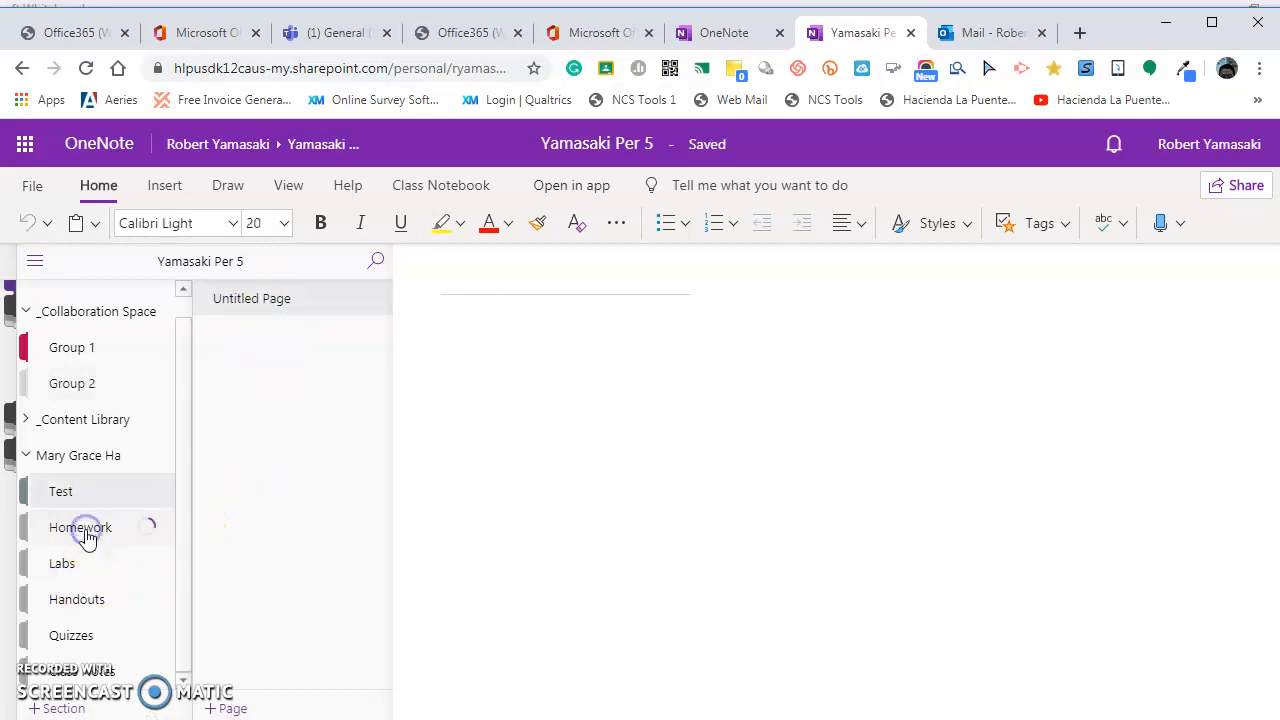
left_click(82, 638)
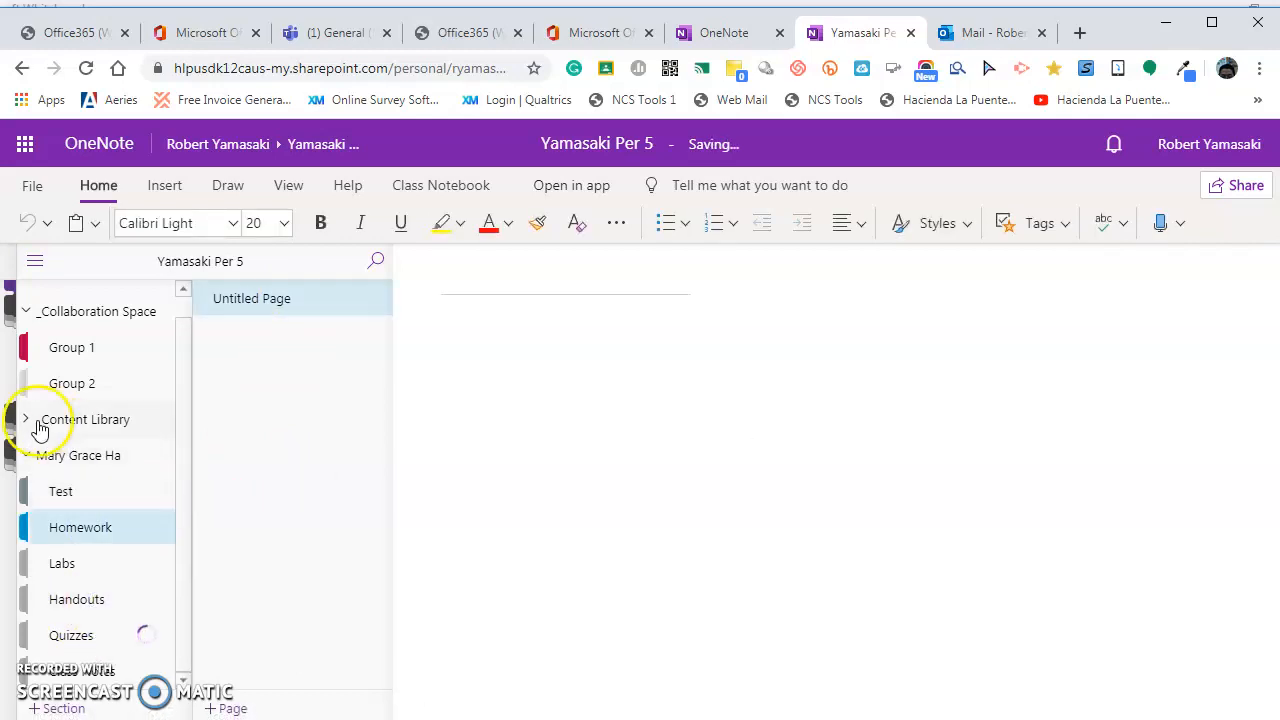
left_click(28, 452)
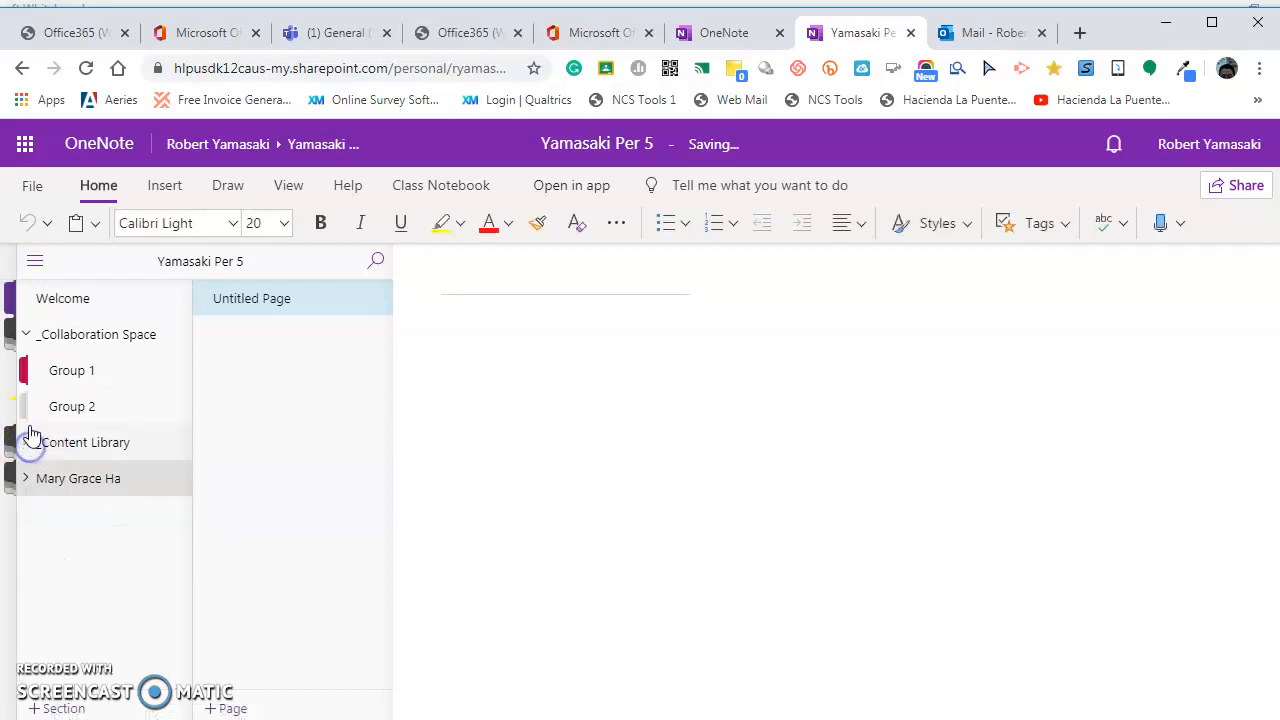